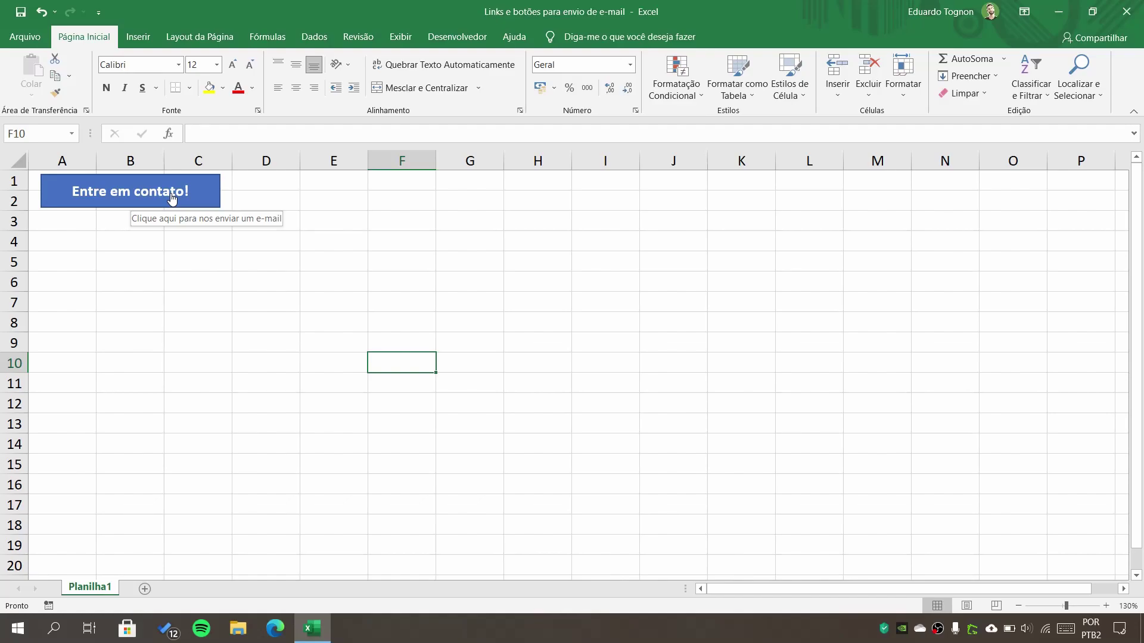
- Test the Entre em contato! button's Gmail draft with subject Planilha de orçamentos, then return to Excel
{"action": "left_click", "coordinate": [172, 198]}
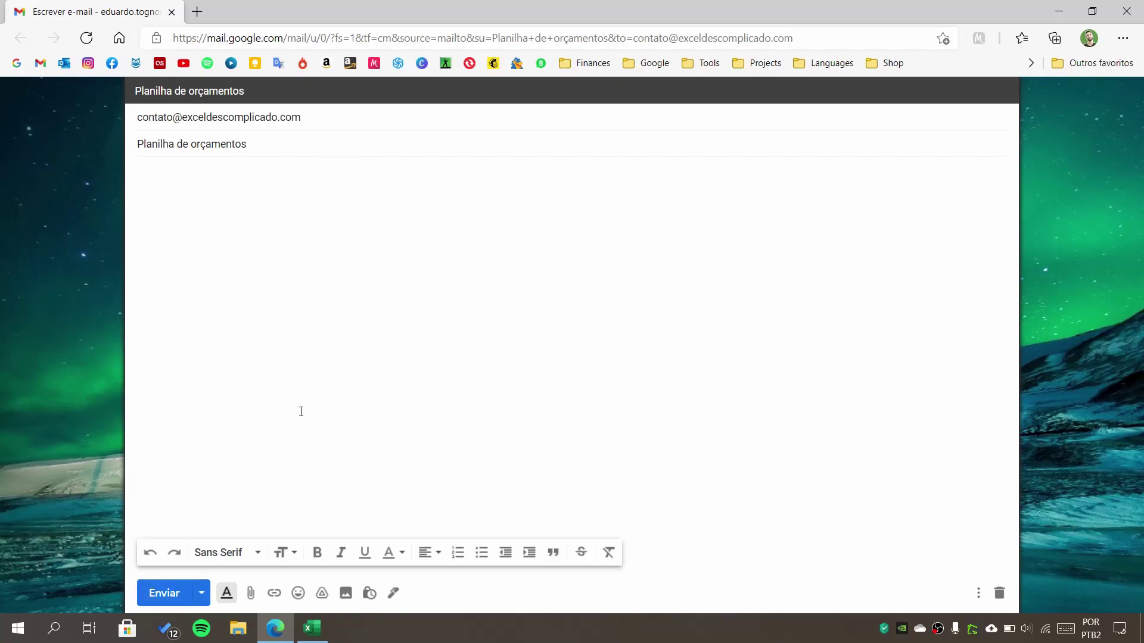
{"action": "left_click", "coordinate": [312, 628]}
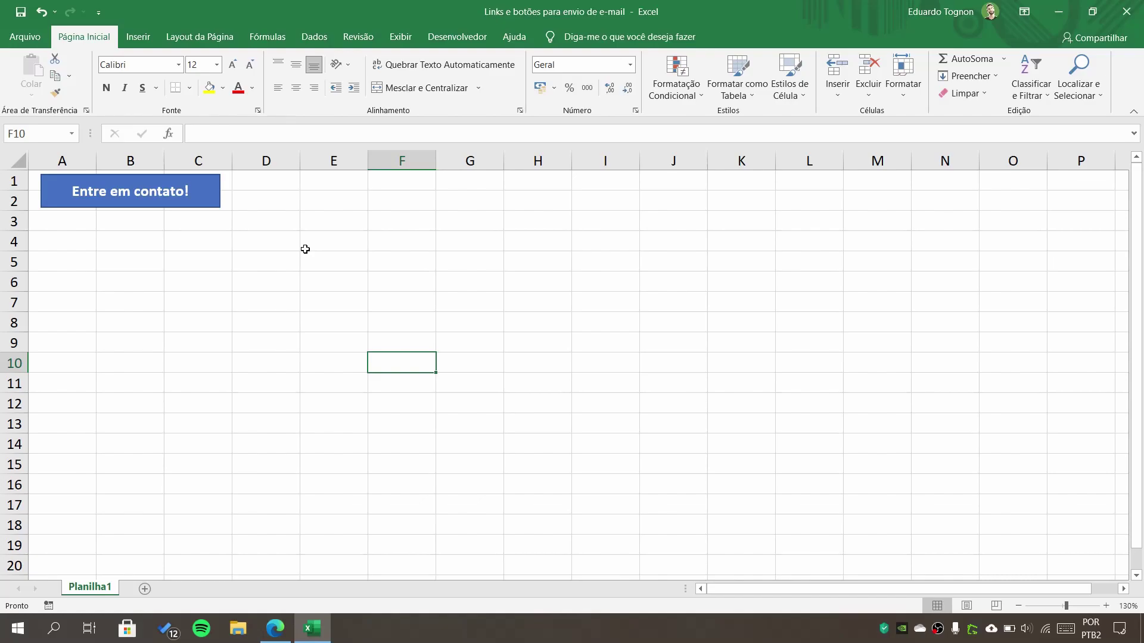
- Add a new sheet, Planilha2, and zoom the view to 170%
{"action": "left_click", "coordinate": [145, 589]}
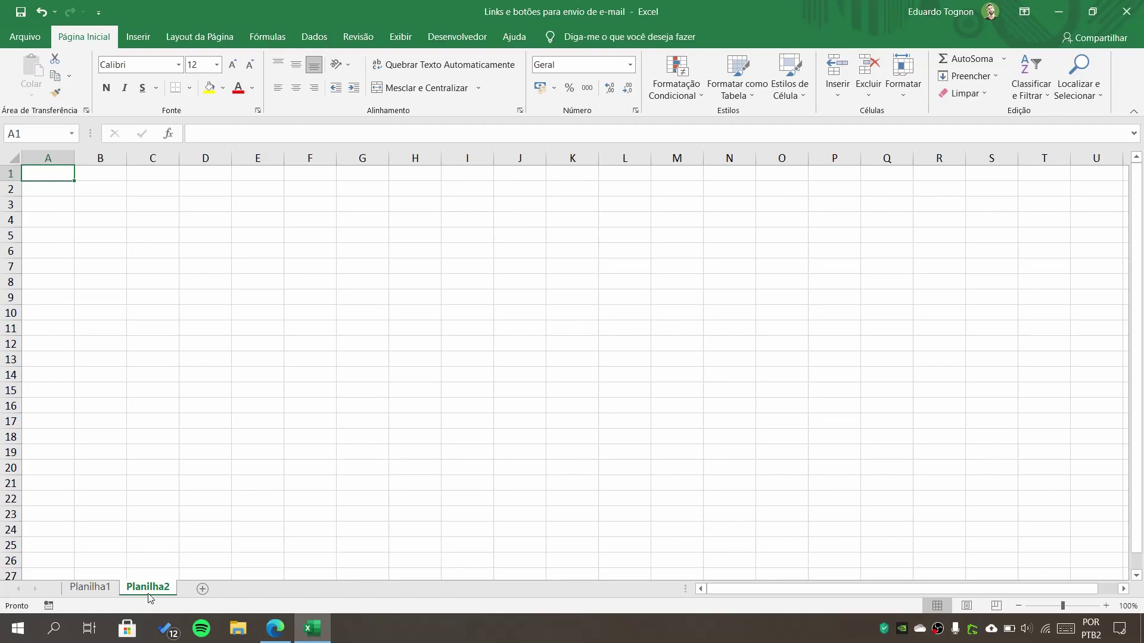
{"action": "left_click", "coordinate": [1106, 607]}
{"action": "left_click", "coordinate": [1106, 606]}
{"action": "left_click", "coordinate": [1105, 606]}
{"action": "left_click", "coordinate": [1105, 606]}
{"action": "left_click", "coordinate": [1106, 606]}
{"action": "left_click", "coordinate": [1106, 607]}
{"action": "left_click", "coordinate": [1106, 606]}
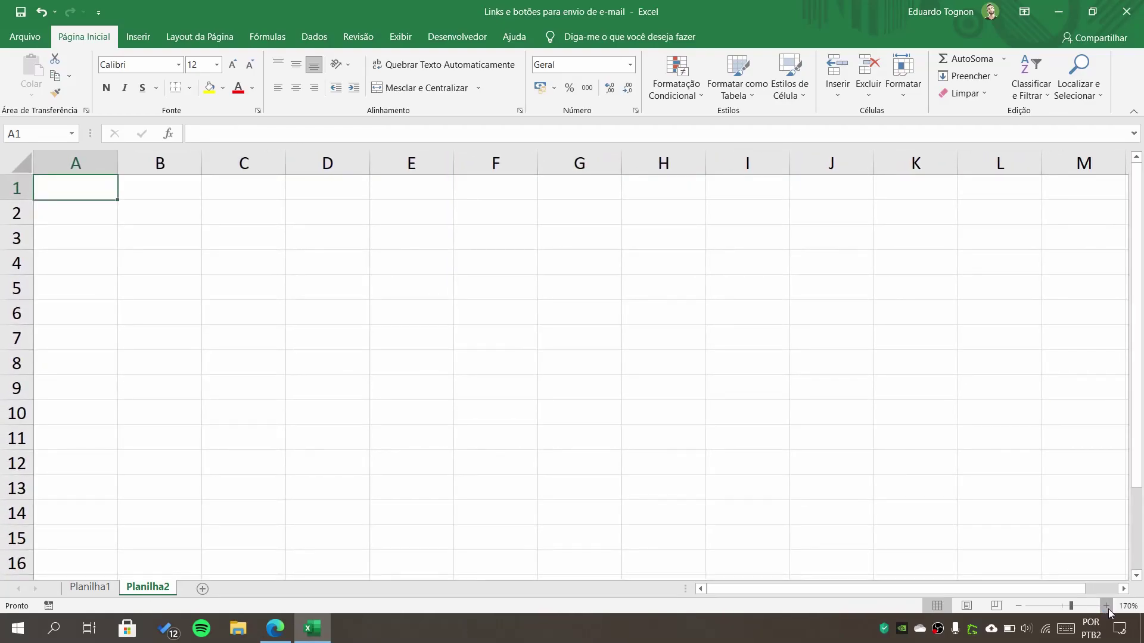
- Widen column A and enter 'Entre em contato!' in cell A1
{"action": "left_click_drag", "start_coordinate": [132, 164], "coordinate": [260, 143]}
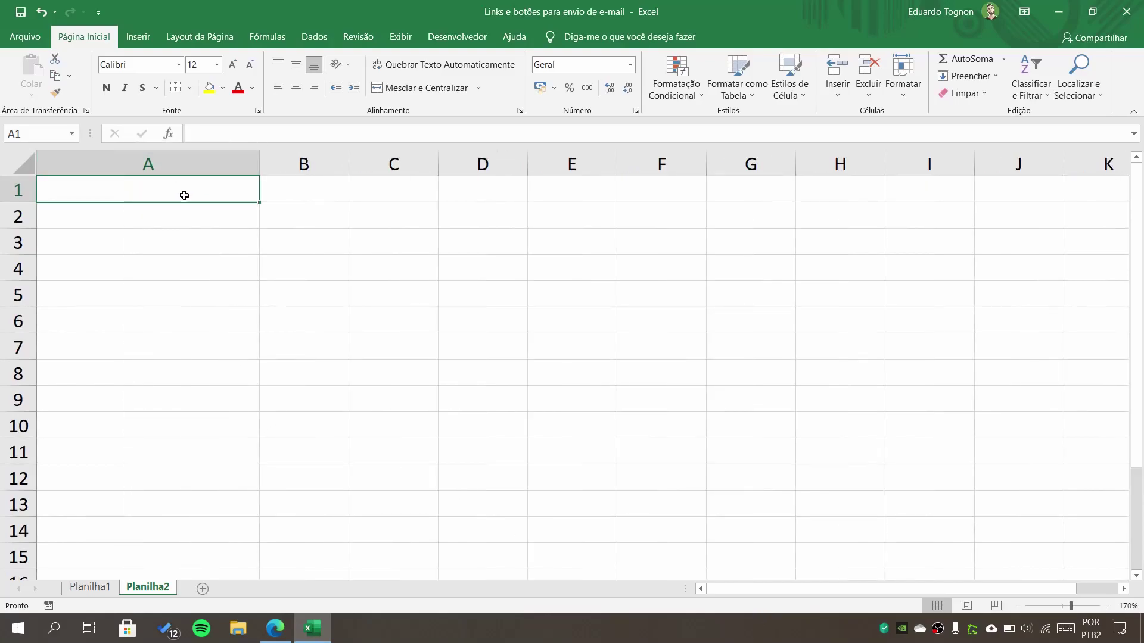
{"action": "type", "text": "Entre "}
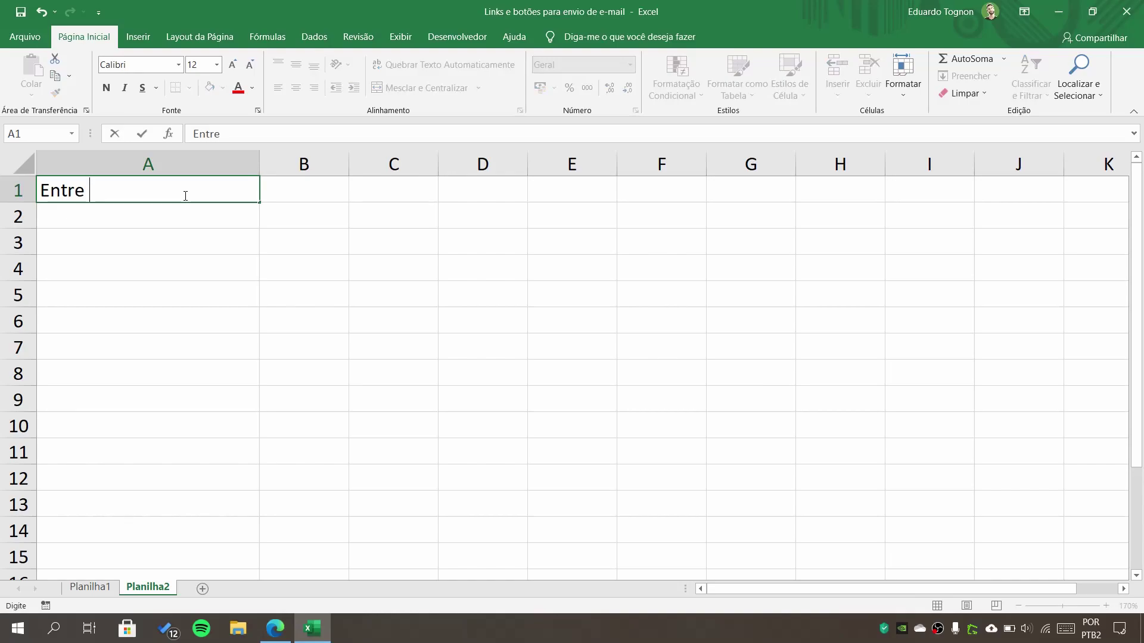
{"action": "type", "text": "em contato"}
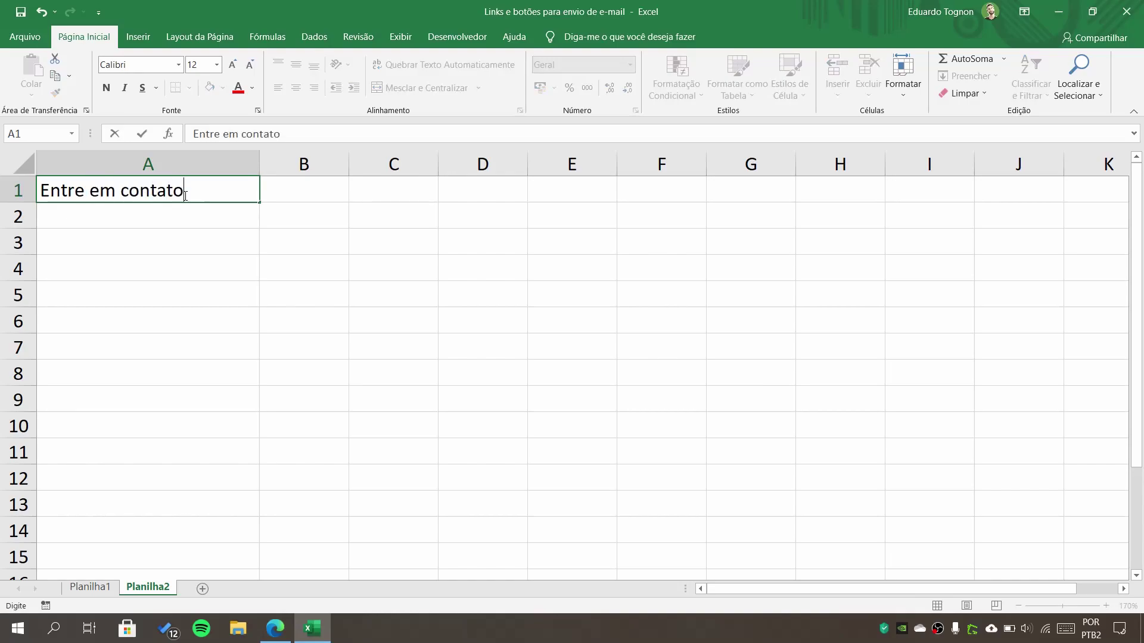
{"action": "type", "text": "!"}
{"action": "key", "text": "Return"}
{"action": "left_click", "coordinate": [184, 195]}
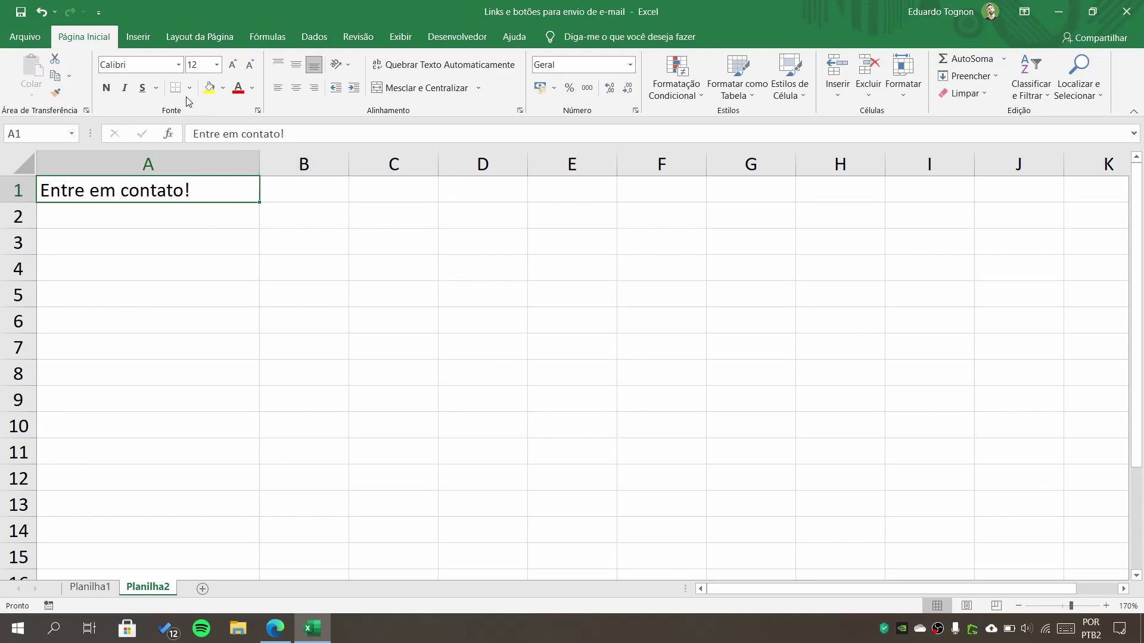
- Begin an Endereço de email hyperlink on cell A1 via Inserir > Link and open Dica de tela
{"action": "left_click", "coordinate": [142, 41]}
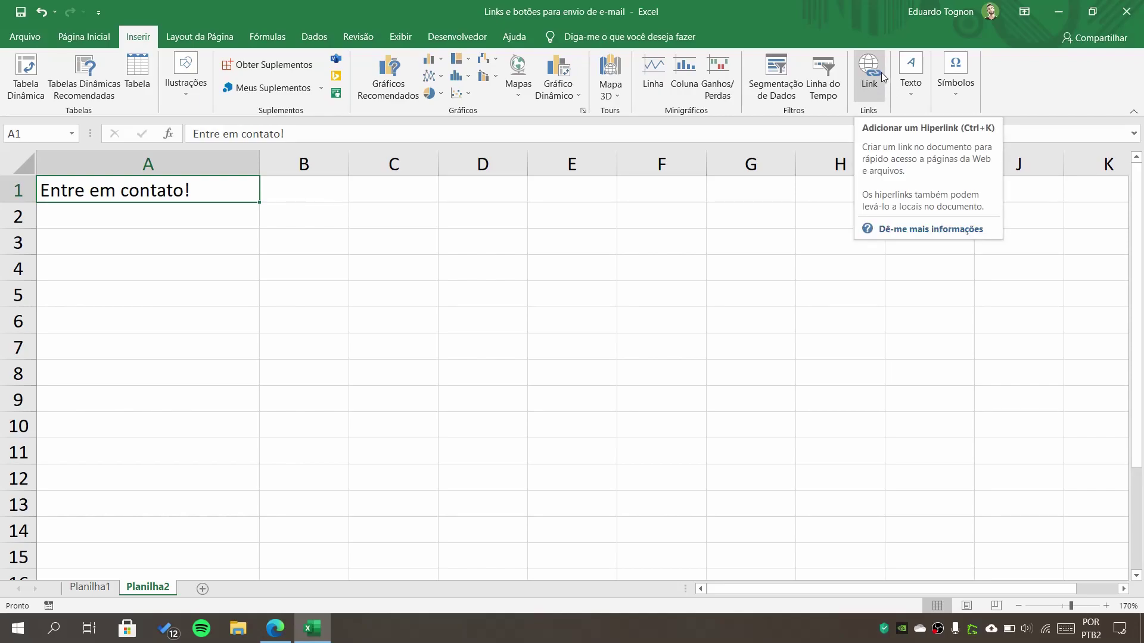
{"action": "left_click", "coordinate": [875, 84]}
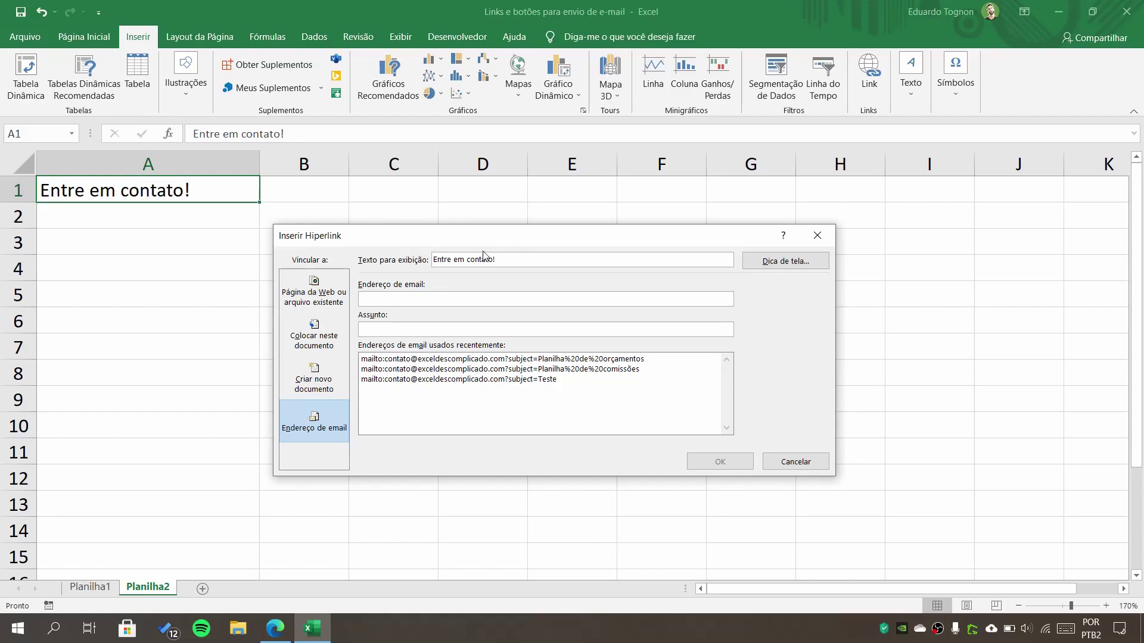
{"action": "left_click", "coordinate": [785, 262]}
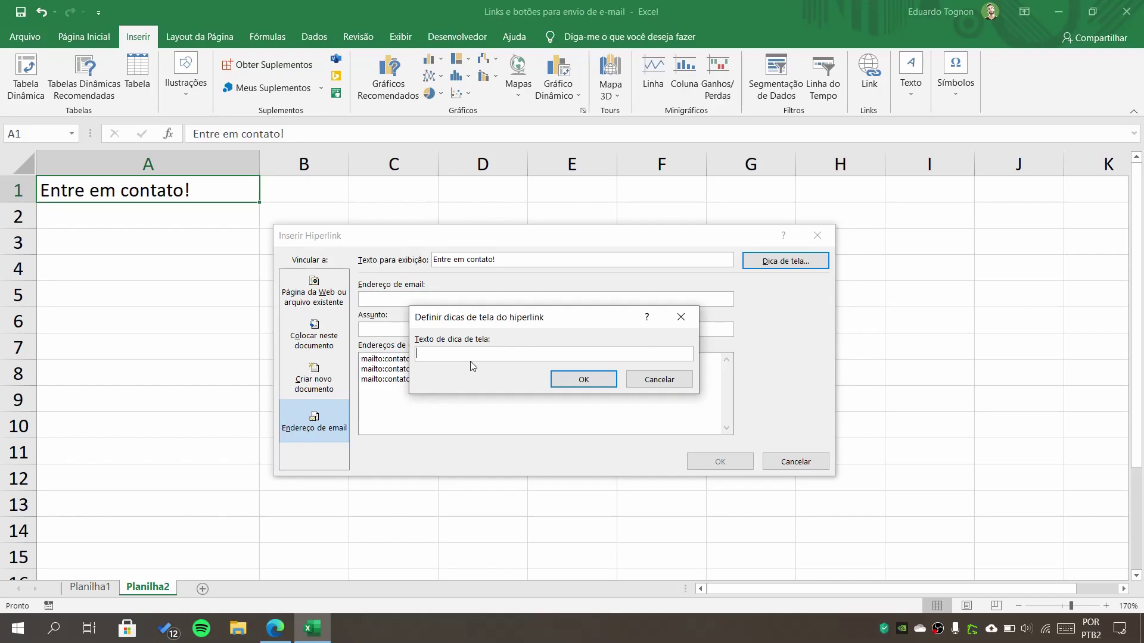
- Set the hyperlink ScreenTip to 'Clique aqui para nos enviar um e-mail'
{"action": "type", "text": "Clique aqui para nos enviar um e-mail"}
{"action": "left_click", "coordinate": [583, 379]}
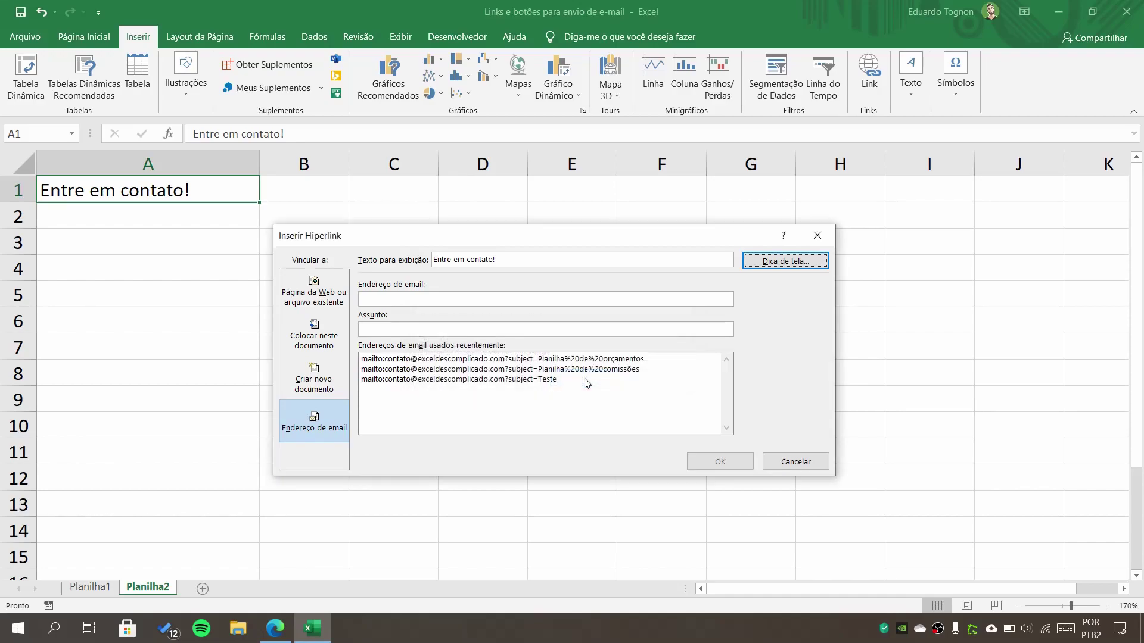
{"action": "left_click", "coordinate": [420, 300]}
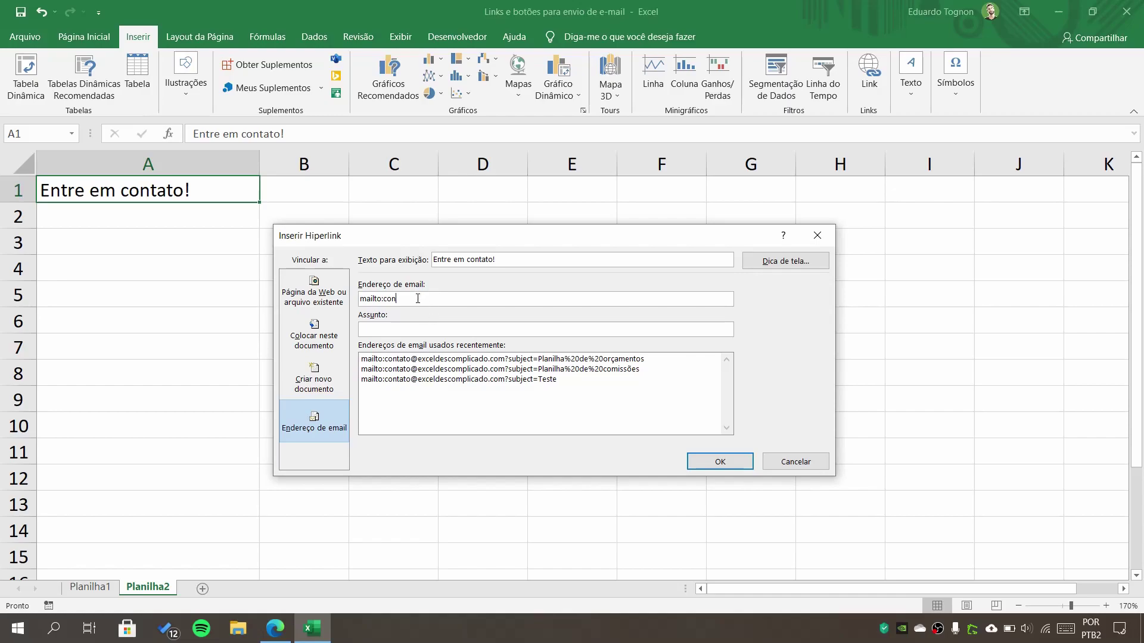
- Enter the contact's e-mail address as recipient and 'Planilha de Orçamentos' as the subject
{"action": "left_click", "coordinate": [396, 331]}
{"action": "type", "text": "Planilha de POr"}
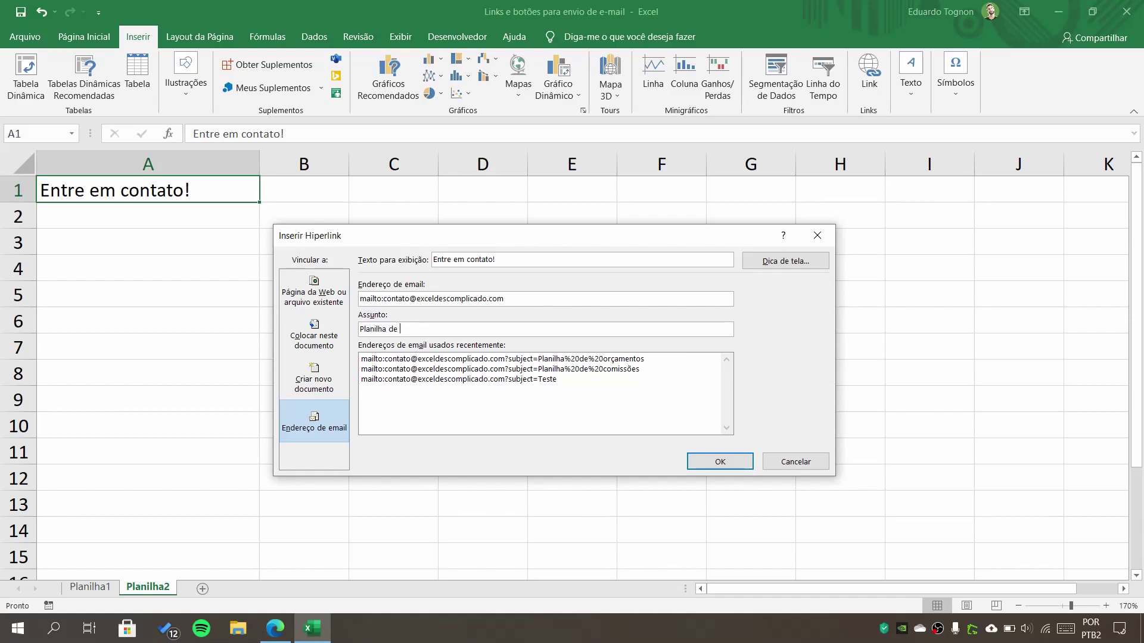
{"action": "key", "text": "BackSpace"}
{"action": "key", "text": "BackSpace"}
{"action": "key", "text": "BackSpace"}
{"action": "type", "text": "Orçamentos"}
- Confirm the A1 e-mail hyperlink and verify its ScreenTip 'Clique aqui para nos enviar um e-mail' appears
{"action": "left_click", "coordinate": [718, 460]}
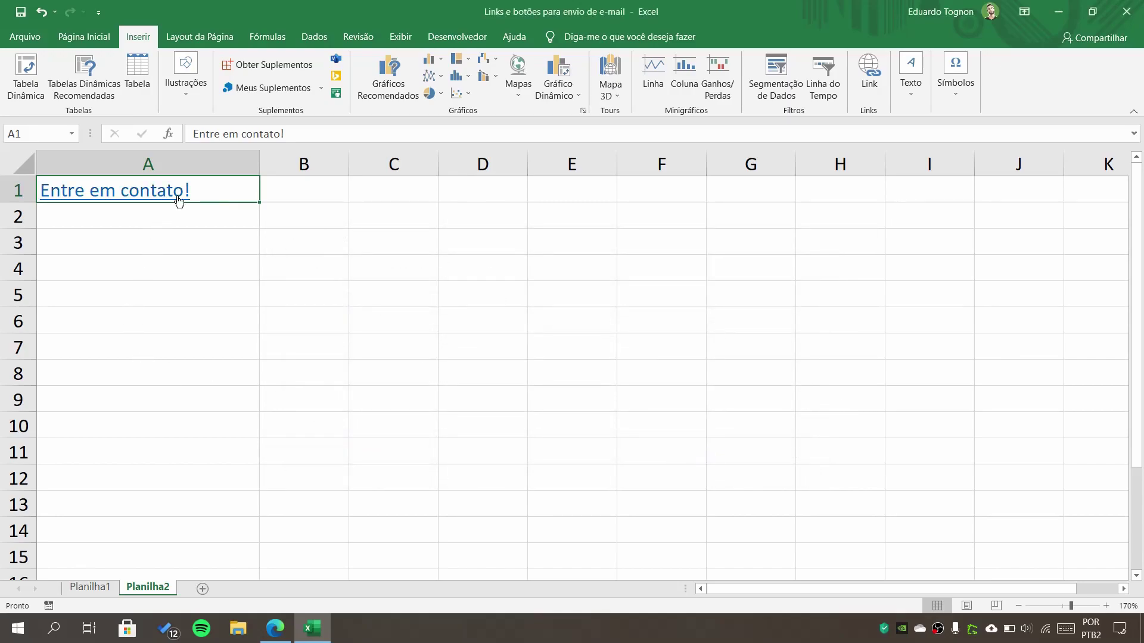
{"action": "mouse_move", "coordinate": [163, 198]}
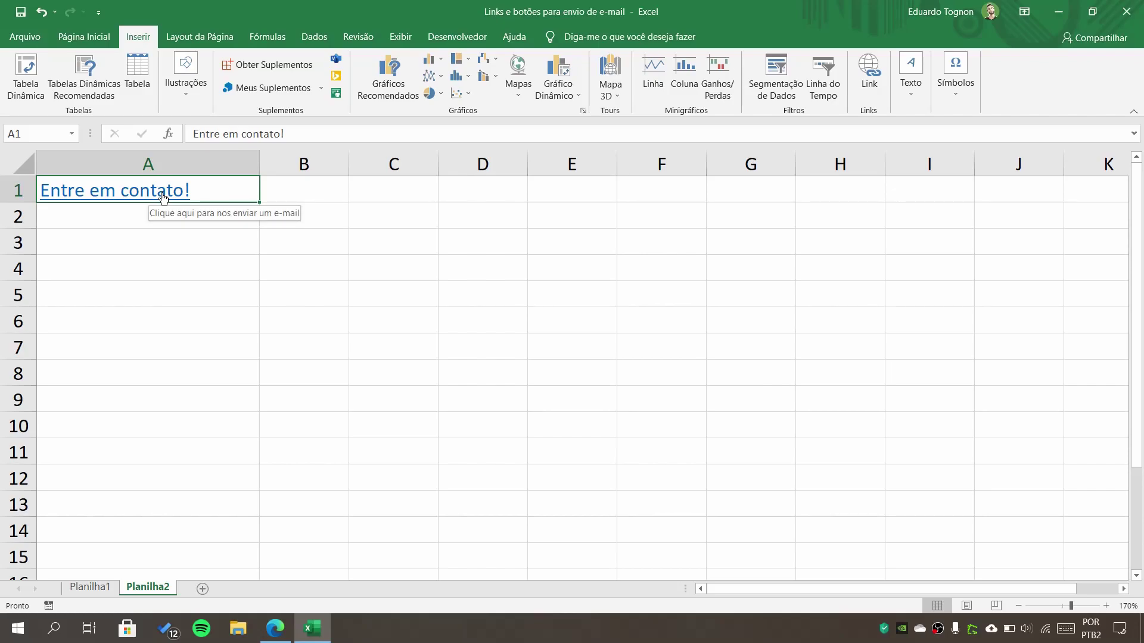
- Make the A1 link bold and centred horizontally and vertically, with no underline
{"action": "left_click", "coordinate": [84, 37]}
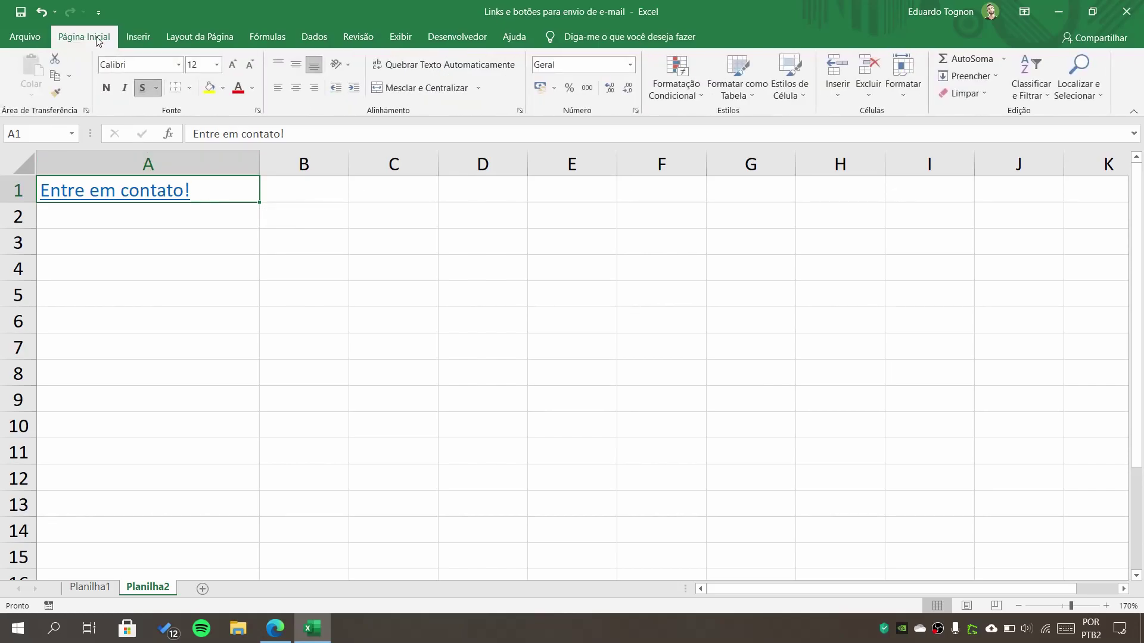
{"action": "left_click", "coordinate": [134, 89]}
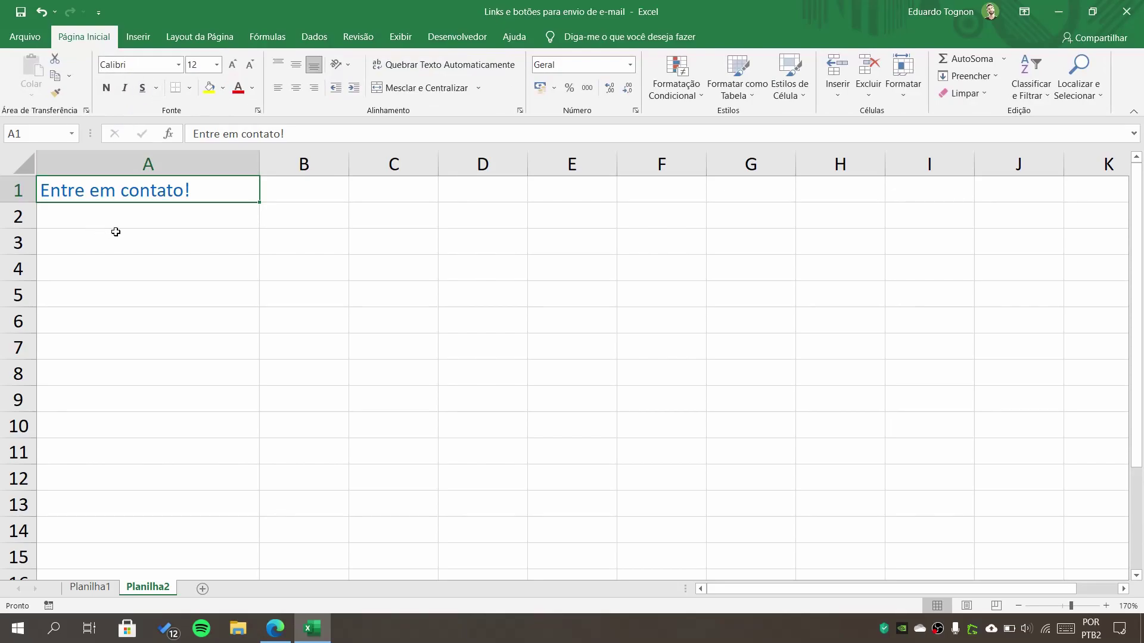
{"action": "left_click", "coordinate": [105, 88]}
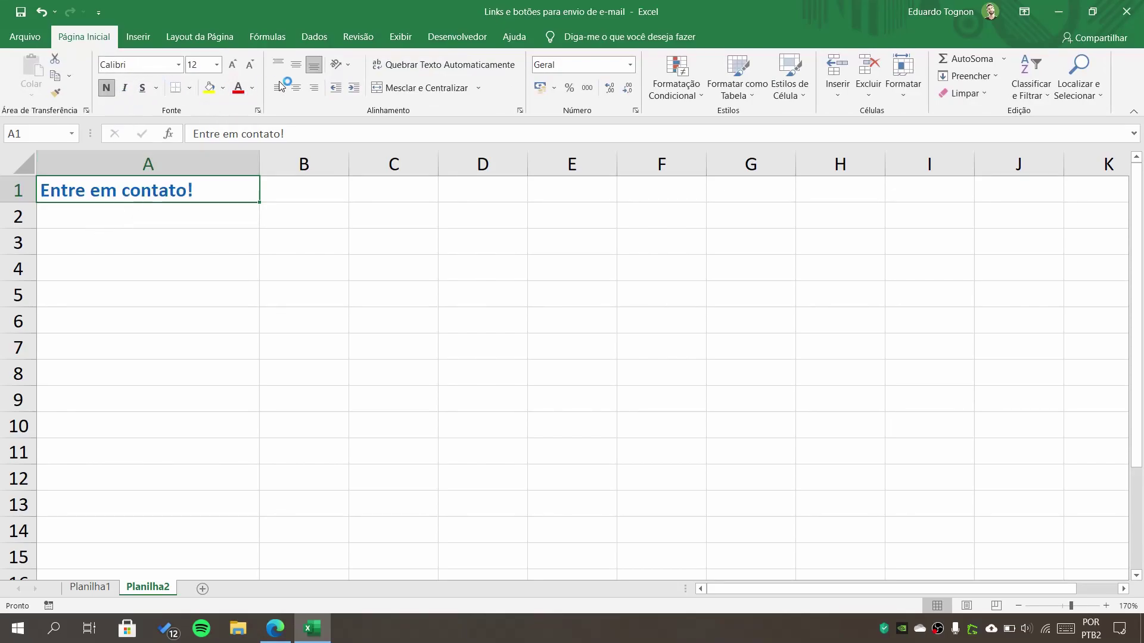
{"action": "left_click", "coordinate": [296, 87]}
{"action": "left_click", "coordinate": [299, 63]}
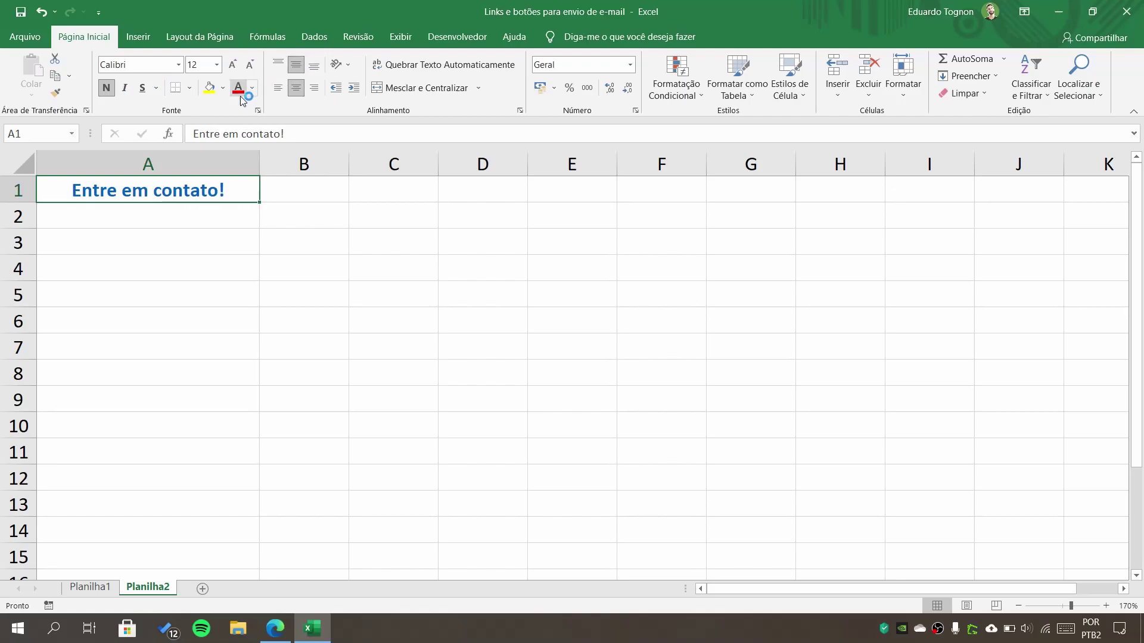
- Fill cell A1 with light blue and follow the link to test the e-mail
{"action": "left_click", "coordinate": [222, 89]}
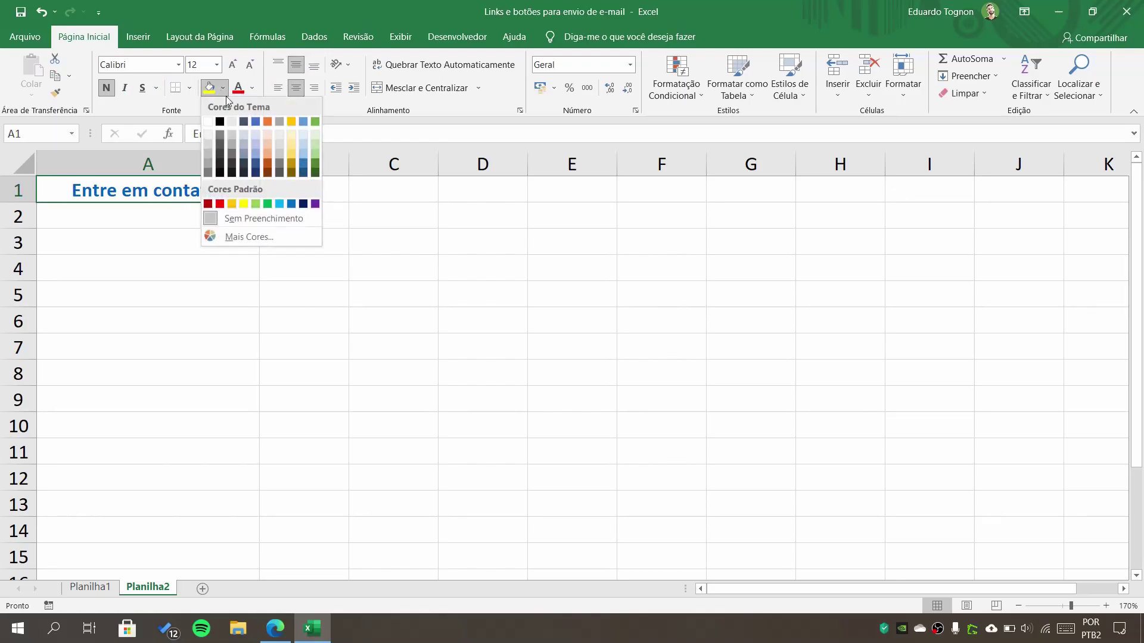
{"action": "left_click", "coordinate": [255, 135]}
{"action": "left_click", "coordinate": [319, 218]}
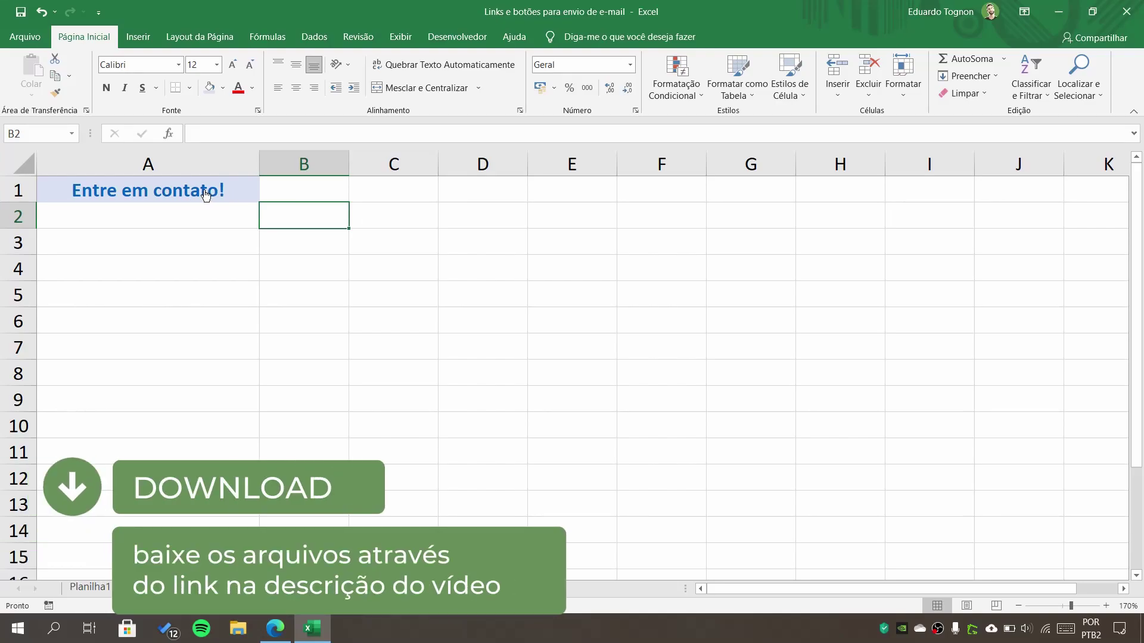
{"action": "mouse_move", "coordinate": [206, 195]}
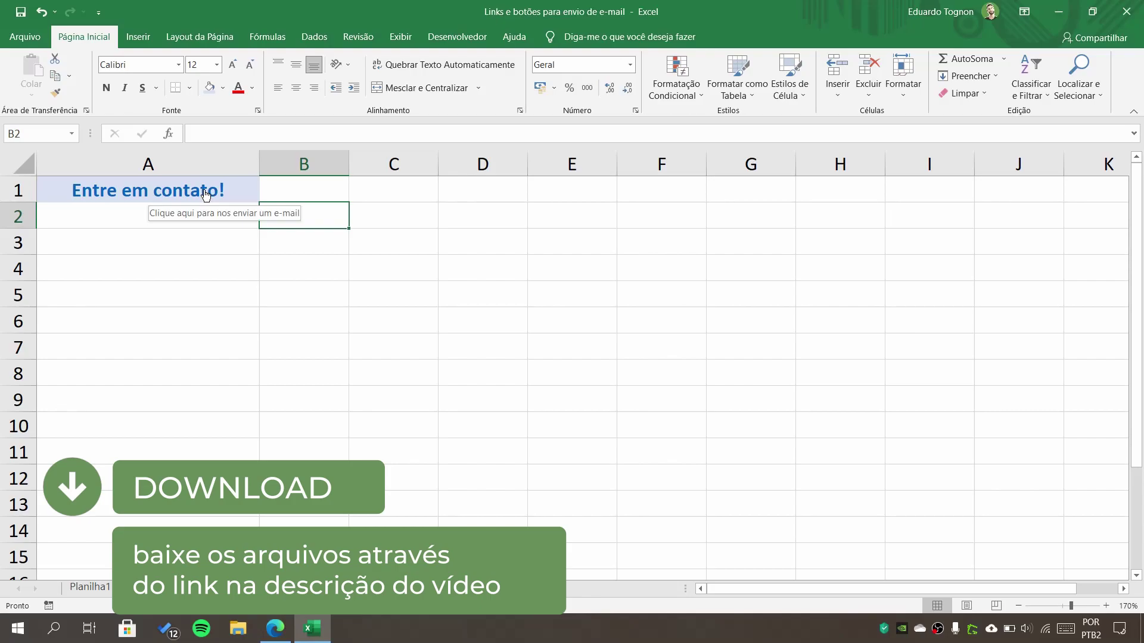
{"action": "left_click", "coordinate": [204, 190]}
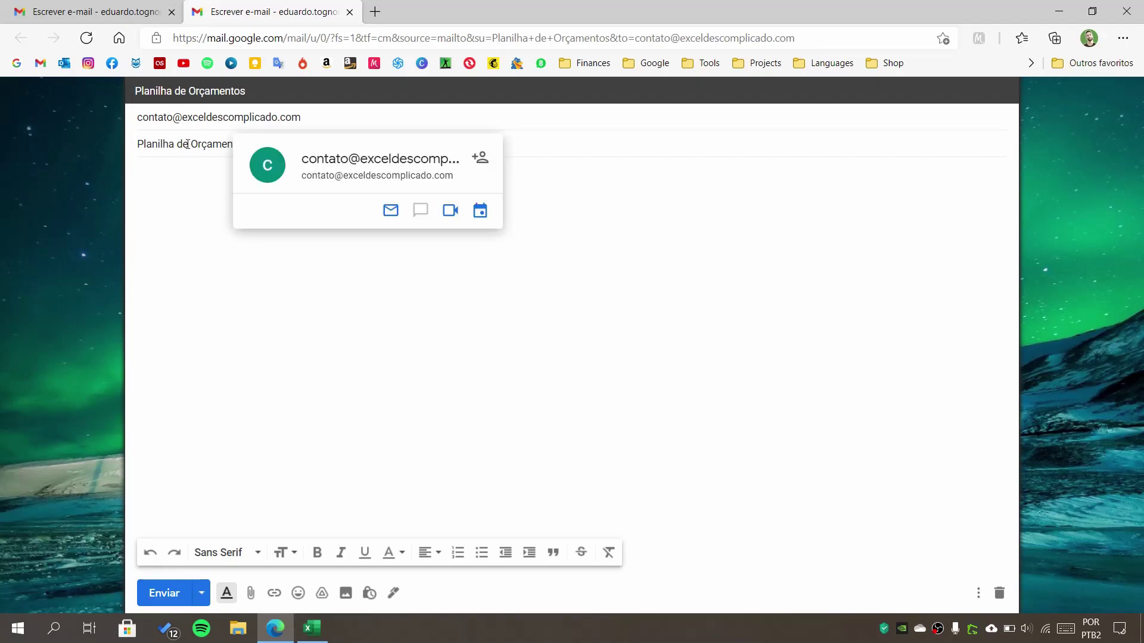
- Leave the prefilled Gmail draft and bring the Excel workbook with Planilha2 back to the front
{"action": "left_click", "coordinate": [316, 635]}
{"action": "left_click", "coordinate": [346, 426]}
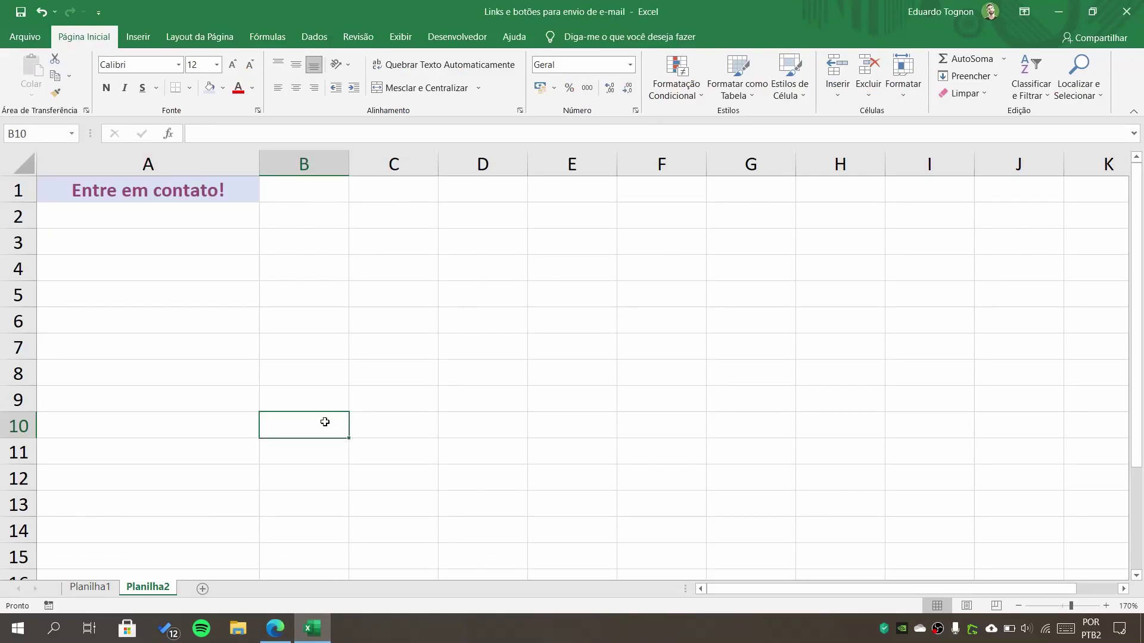
- Pick the Retângulo: Cantos Arredondados shape from Inserir > Ilustrações > Formas
{"action": "left_click", "coordinate": [140, 39]}
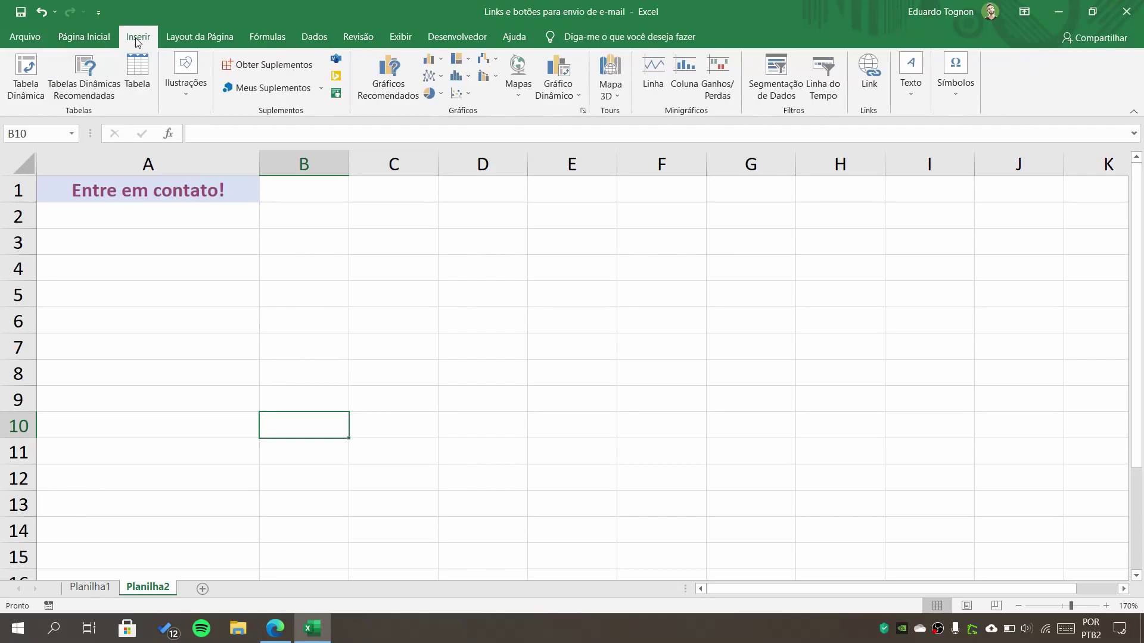
{"action": "left_click", "coordinate": [188, 88]}
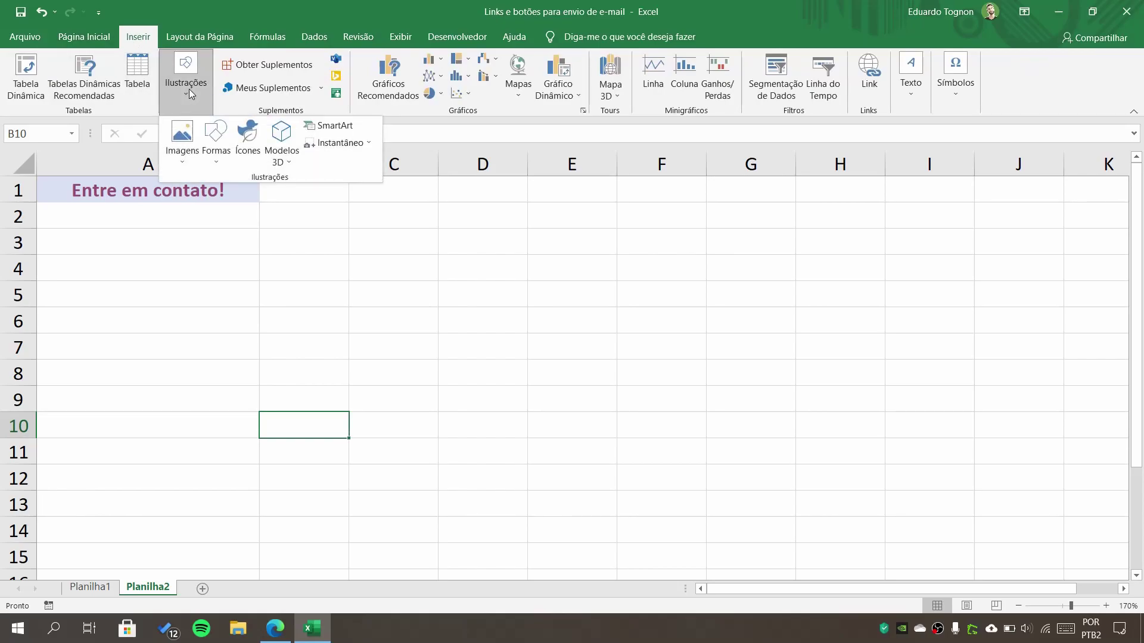
{"action": "left_click", "coordinate": [222, 150]}
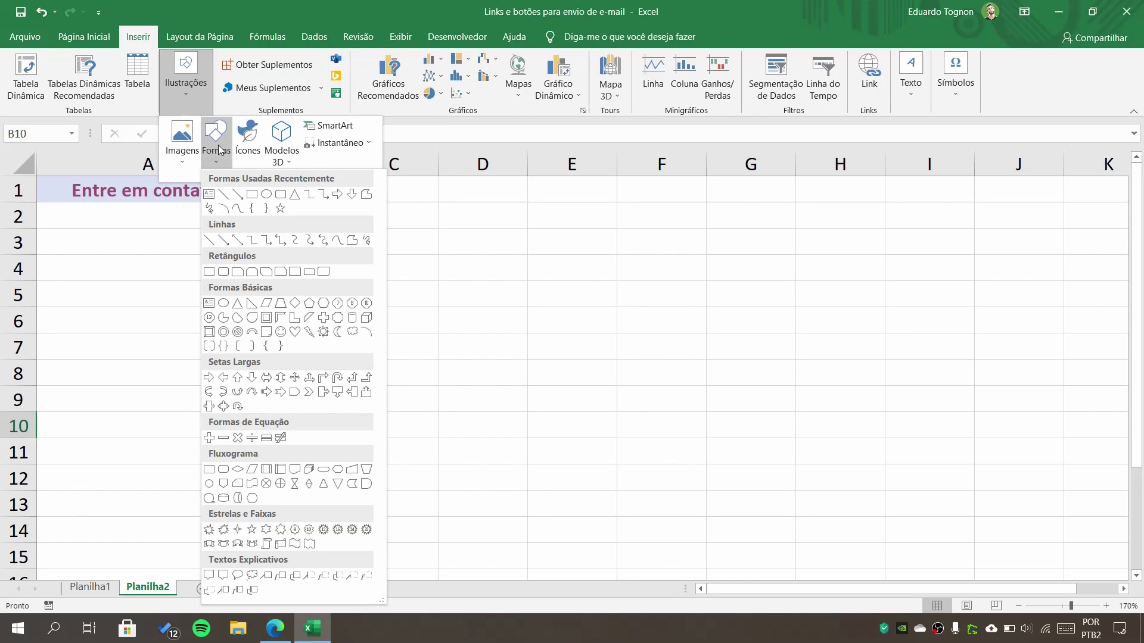
{"action": "left_click", "coordinate": [280, 194]}
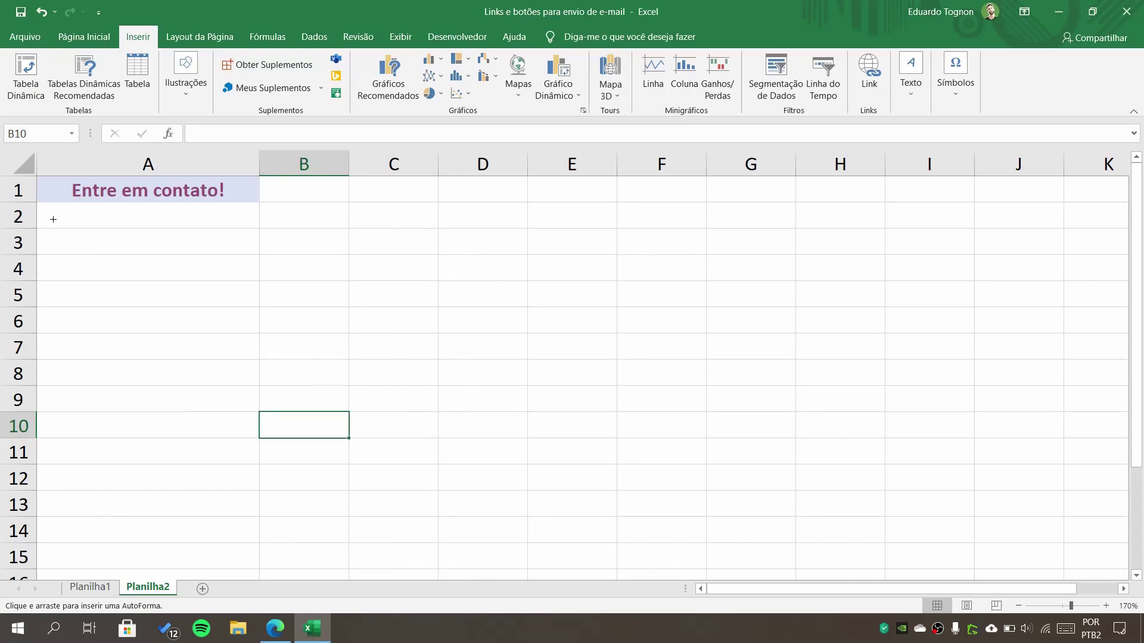
- Draw a rounded rectangle over A2:A3 labelled 'Entre em contato' and deselect it
{"action": "mouse_move", "coordinate": [41, 212]}
{"action": "left_mouse_down"}
{"action": "mouse_move", "coordinate": [48, 244]}
{"action": "mouse_move", "coordinate": [117, 235]}
{"action": "mouse_move", "coordinate": [168, 273]}
{"action": "mouse_move", "coordinate": [303, 265]}
{"action": "mouse_move", "coordinate": [152, 322]}
{"action": "mouse_move", "coordinate": [196, 224]}
{"action": "mouse_move", "coordinate": [238, 235]}
{"action": "mouse_move", "coordinate": [239, 249]}
{"action": "left_mouse_up"}
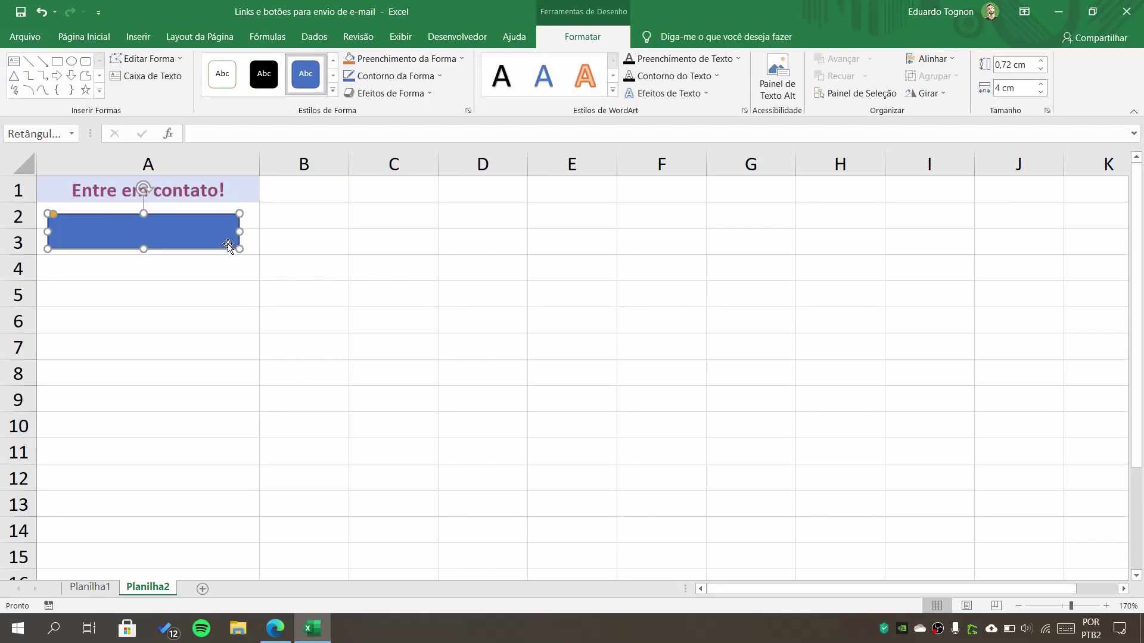
{"action": "type", "text": "Entre em contato"}
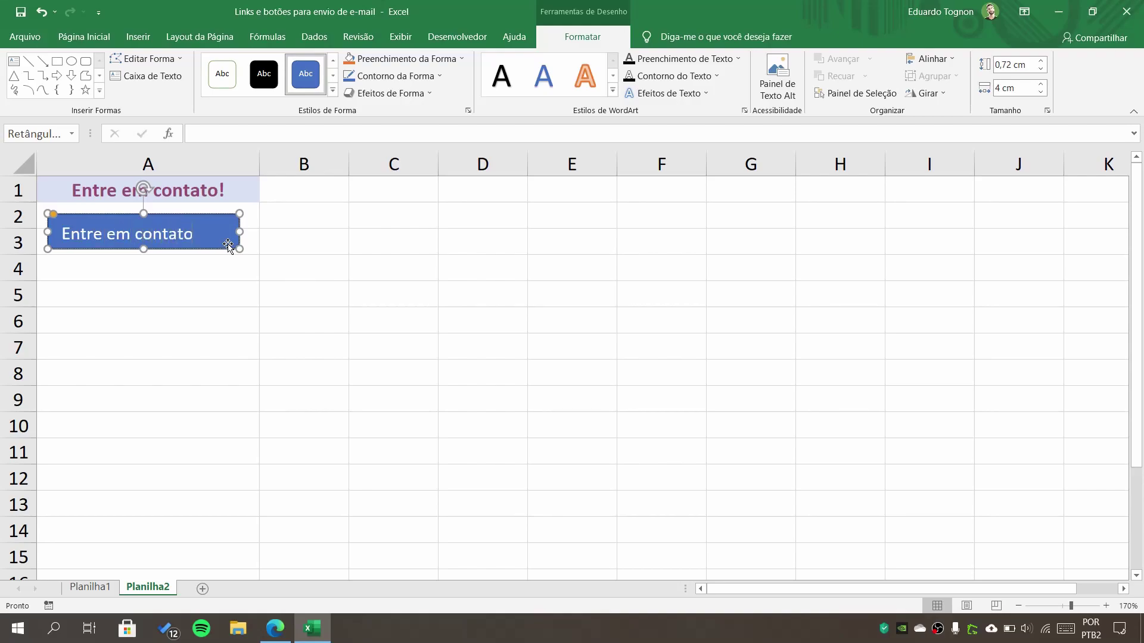
{"action": "left_click", "coordinate": [529, 249]}
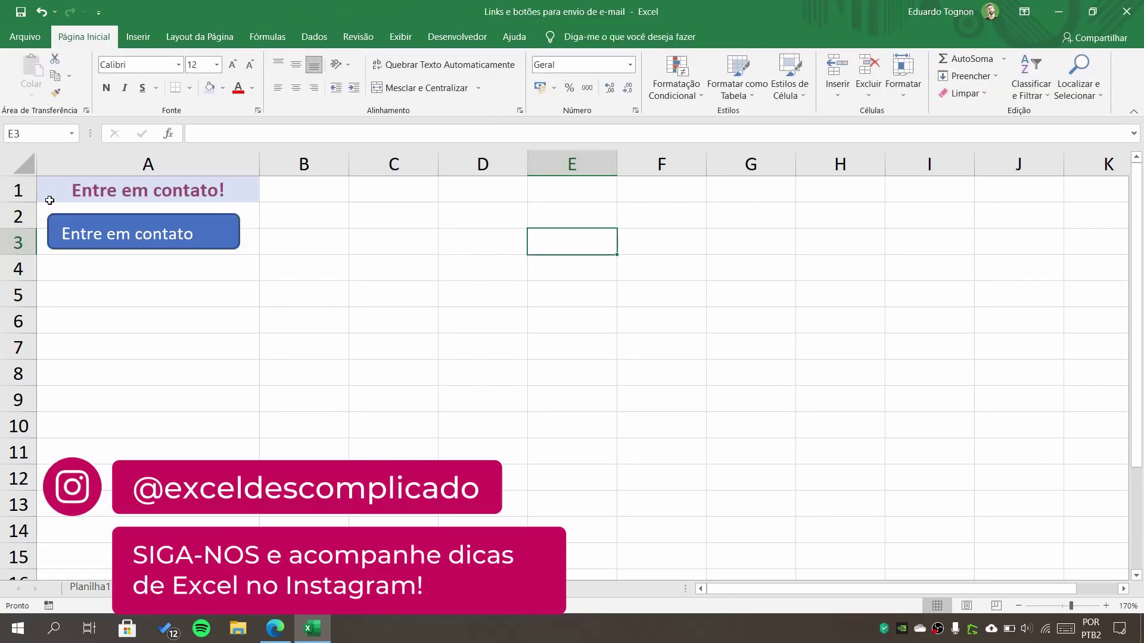
{"action": "left_click", "coordinate": [39, 217]}
{"action": "left_click", "coordinate": [39, 239]}
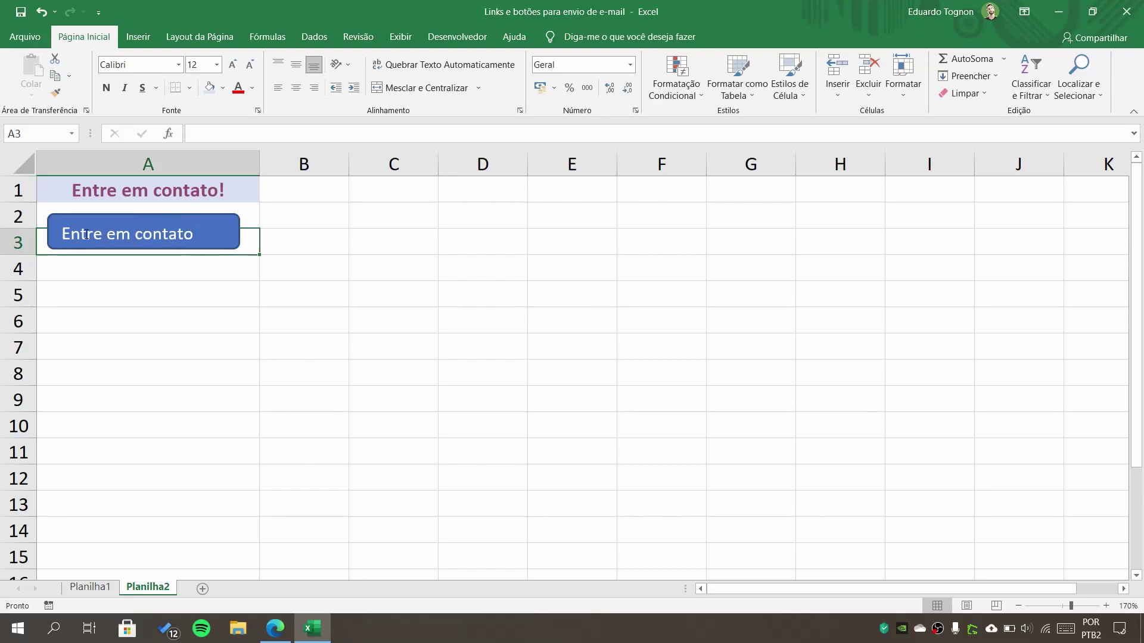
- Fill the Entre em contato button with dark orange and remove its outline
{"action": "left_click", "coordinate": [76, 237]}
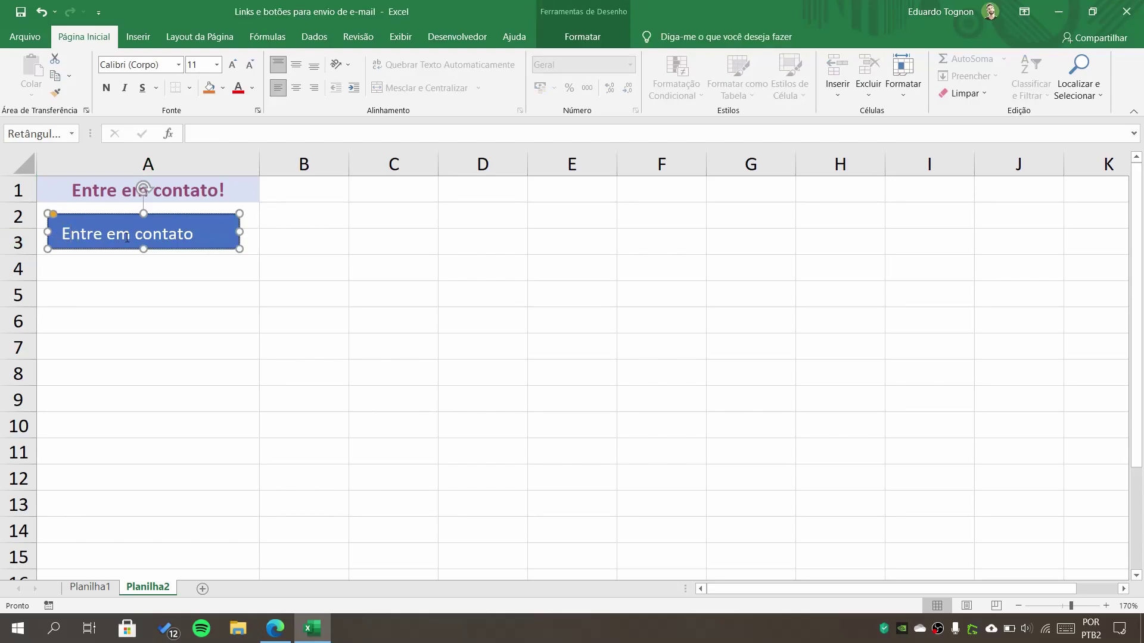
{"action": "left_click", "coordinate": [281, 229]}
{"action": "left_click", "coordinate": [230, 226]}
{"action": "left_click", "coordinate": [573, 41]}
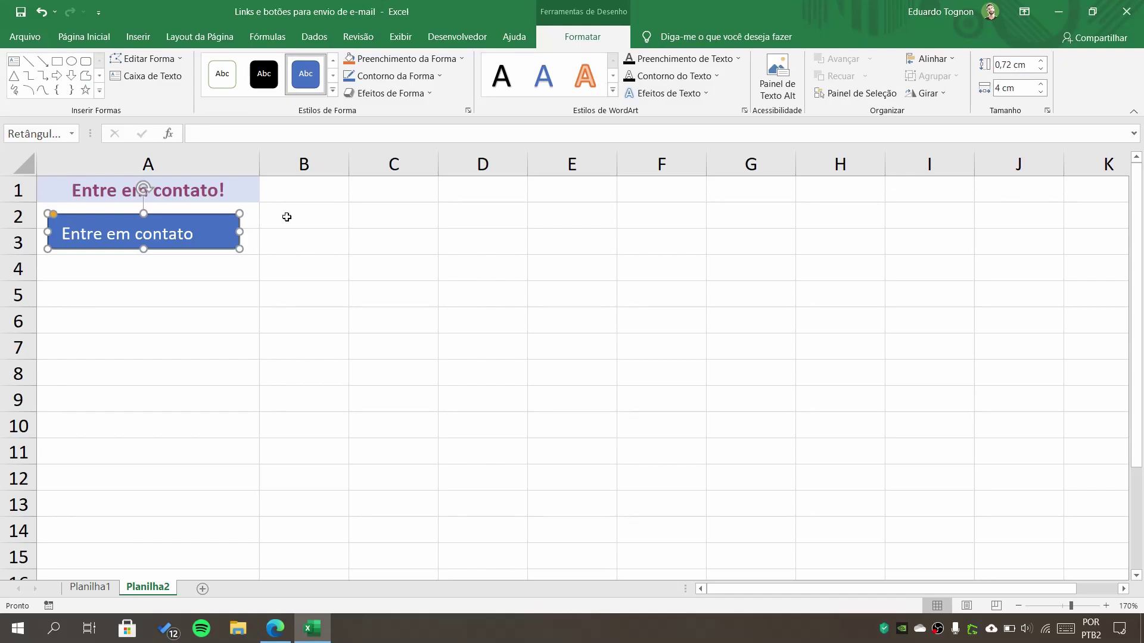
{"action": "left_click", "coordinate": [393, 60]}
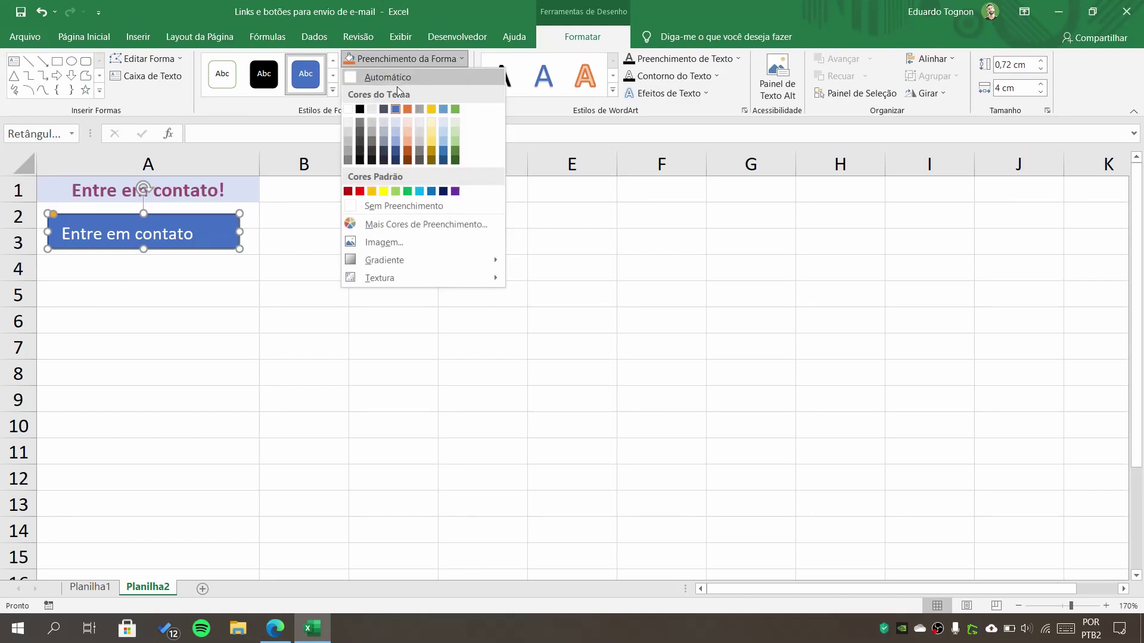
{"action": "left_click", "coordinate": [409, 153]}
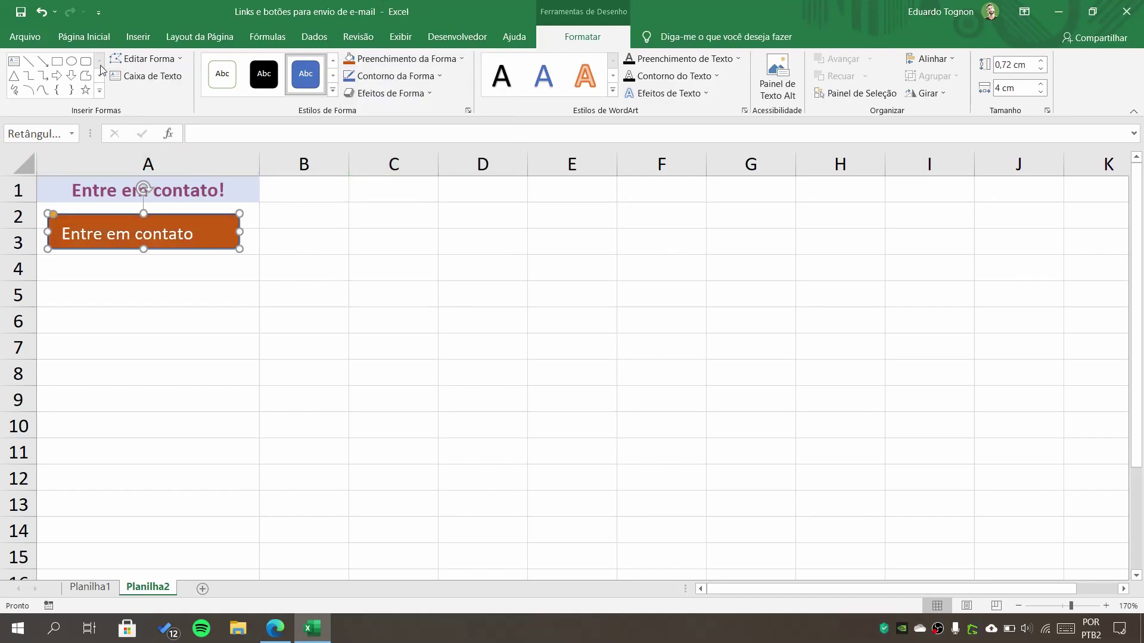
{"action": "left_click", "coordinate": [405, 79]}
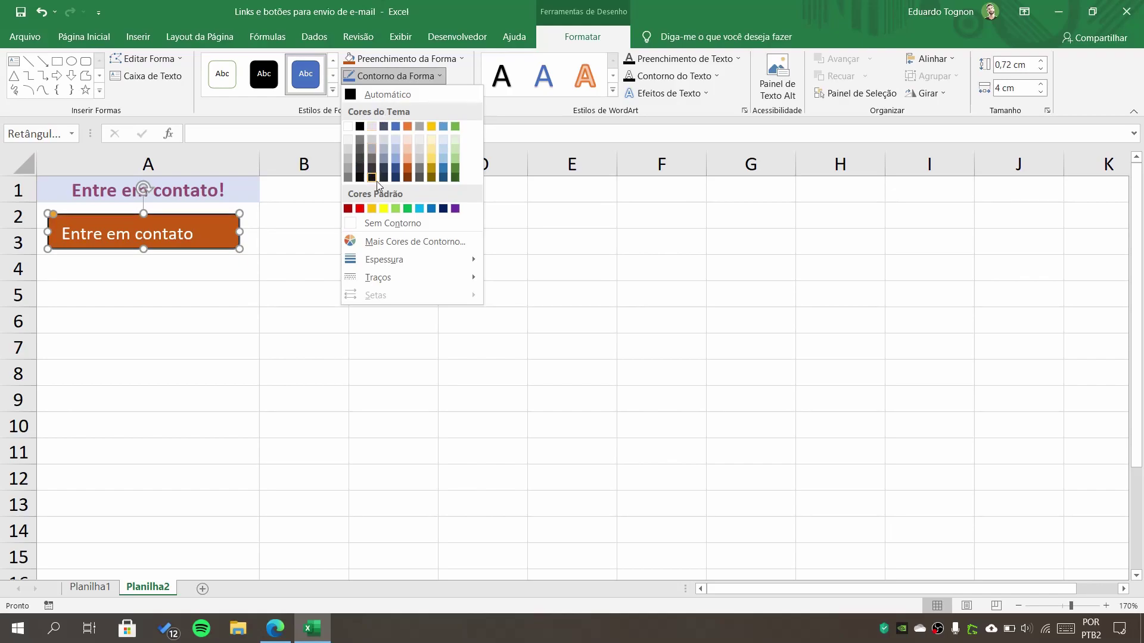
{"action": "left_click", "coordinate": [410, 226]}
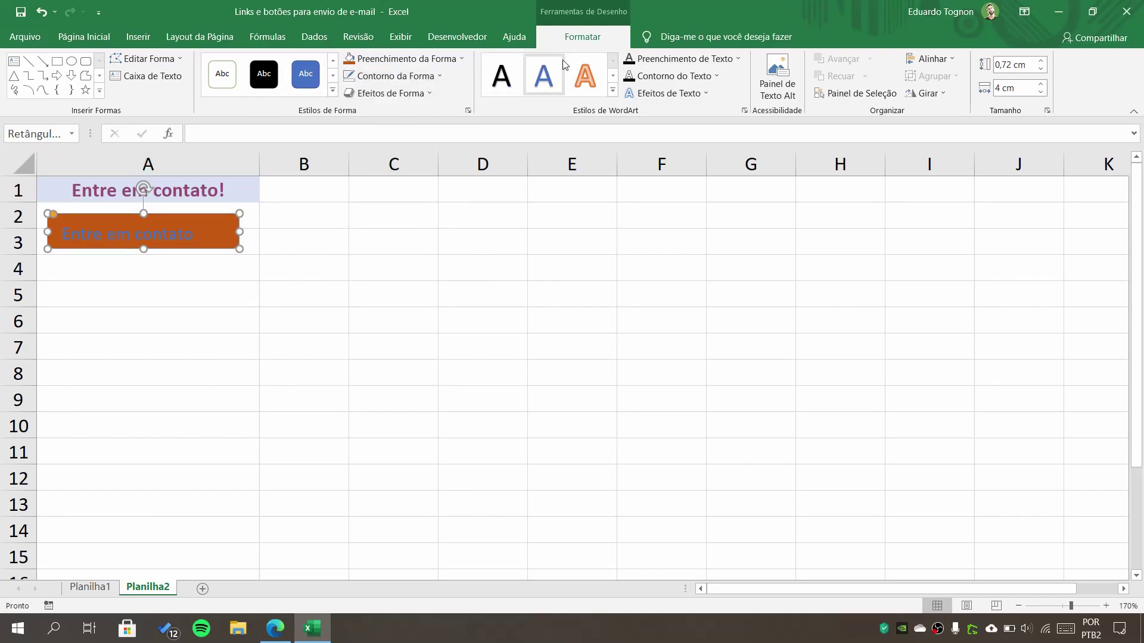
{"action": "left_click", "coordinate": [93, 38]}
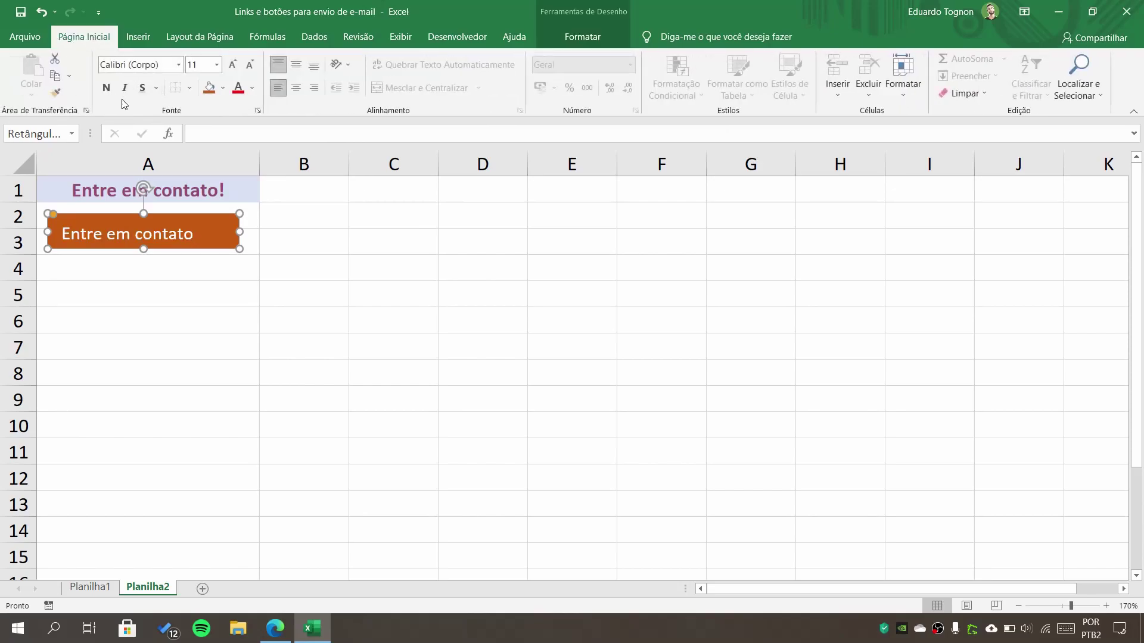
- Center the button's text horizontally and vertically, leaving the font size at 11
{"action": "left_click", "coordinate": [296, 88]}
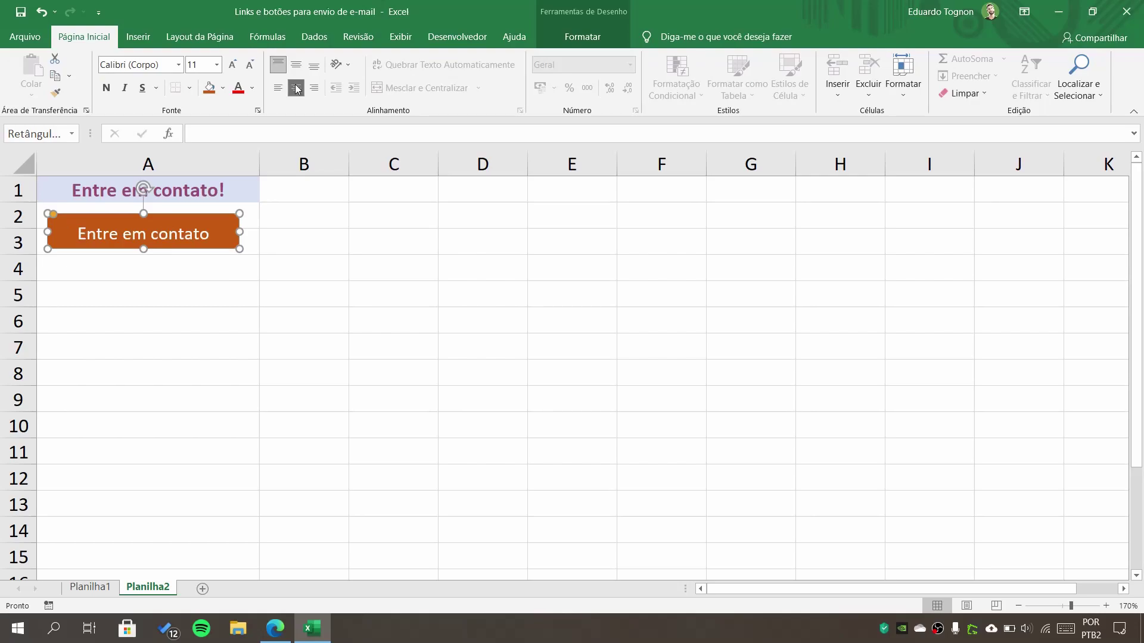
{"action": "left_click", "coordinate": [304, 73]}
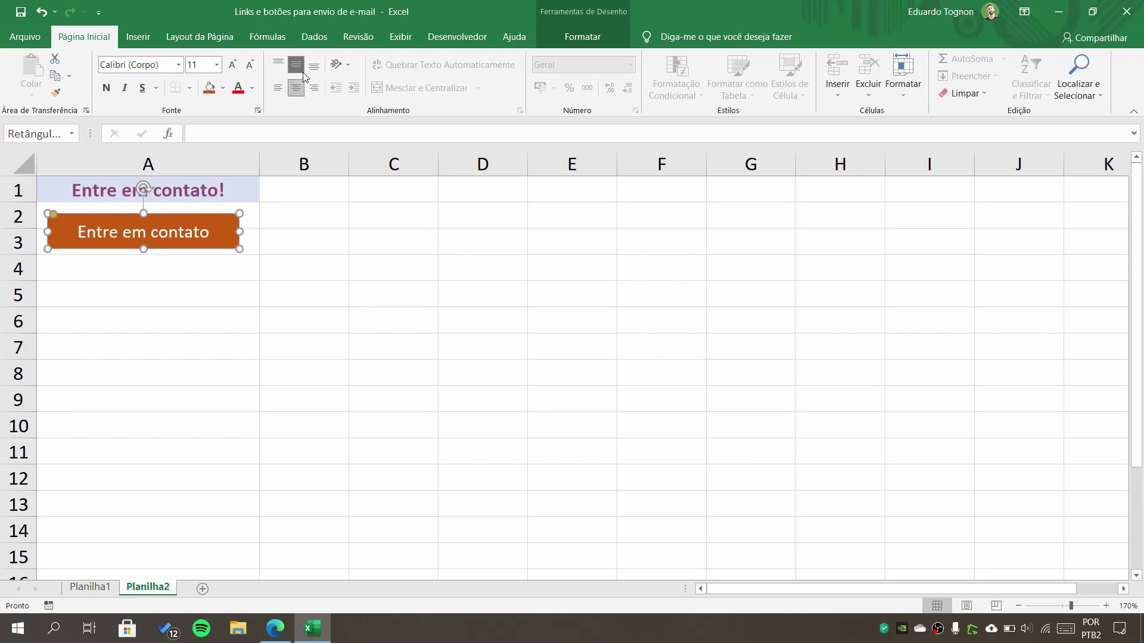
{"action": "left_click", "coordinate": [233, 66]}
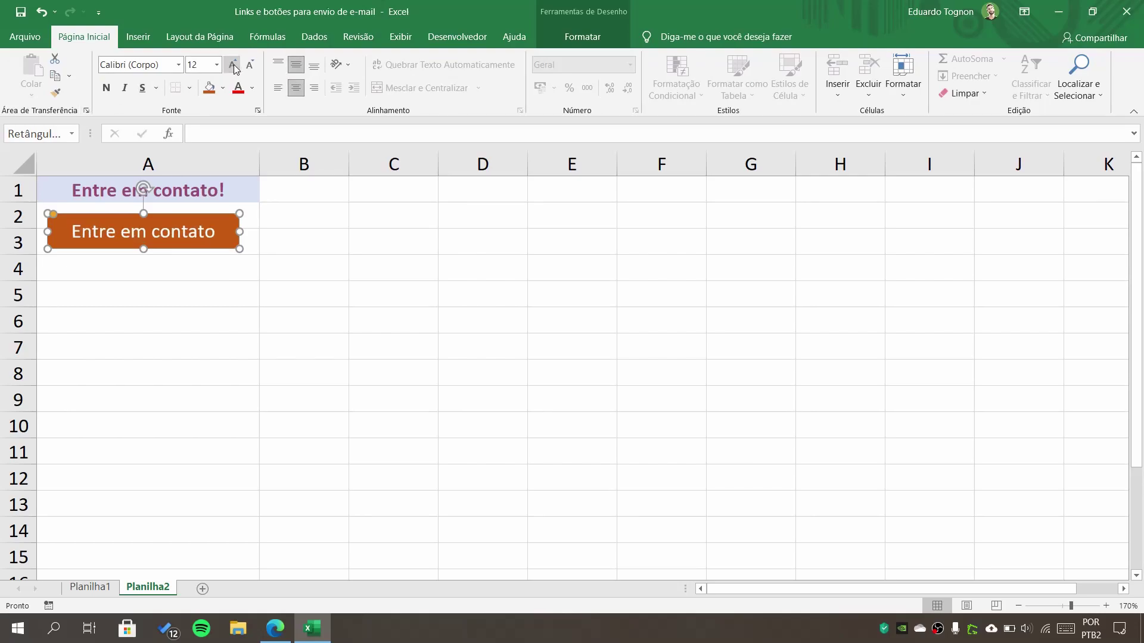
{"action": "left_click", "coordinate": [250, 69]}
{"action": "left_click", "coordinate": [250, 70]}
{"action": "left_click", "coordinate": [233, 70]}
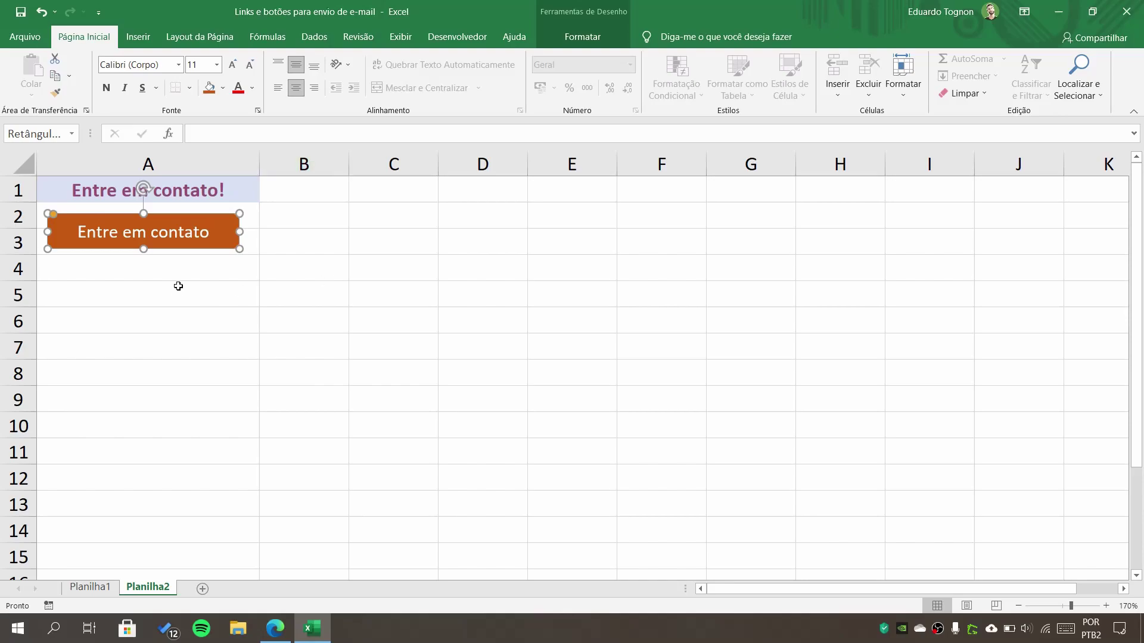
{"action": "left_click", "coordinate": [98, 233]}
{"action": "left_click", "coordinate": [208, 214]}
- Start an e-mail hyperlink on the button with tip 'Clique aqui para nos enviar uma mensagem'
{"action": "left_click", "coordinate": [134, 39]}
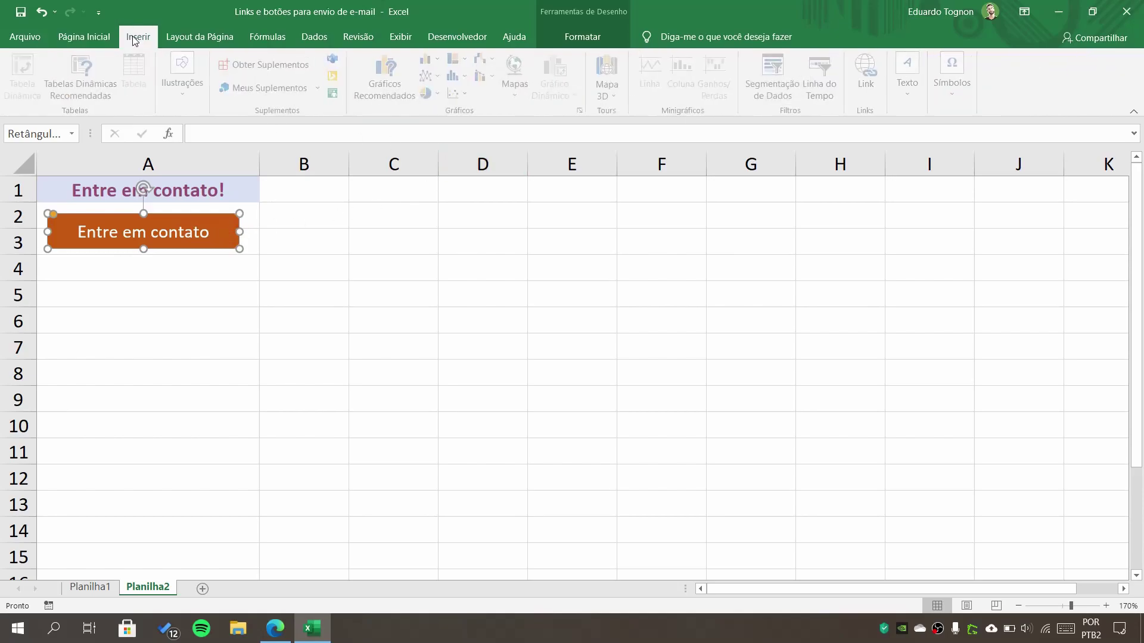
{"action": "left_click", "coordinate": [865, 76]}
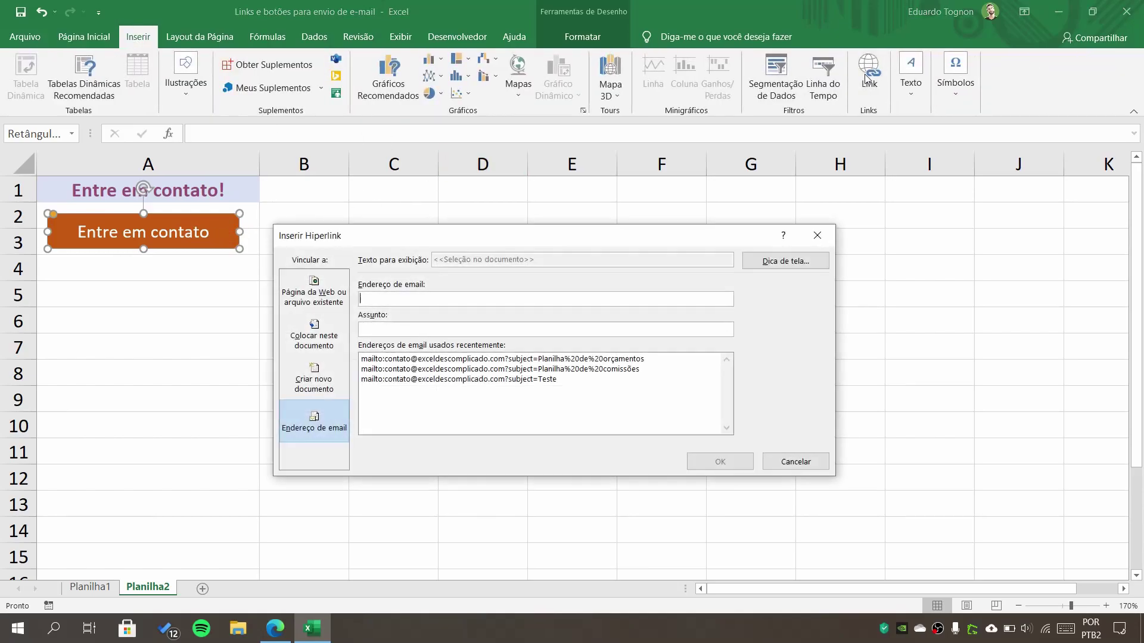
{"action": "left_click", "coordinate": [315, 418]}
{"action": "left_click", "coordinate": [429, 304]}
{"action": "left_click", "coordinate": [794, 263]}
{"action": "type", "text": "Clique aqui"}
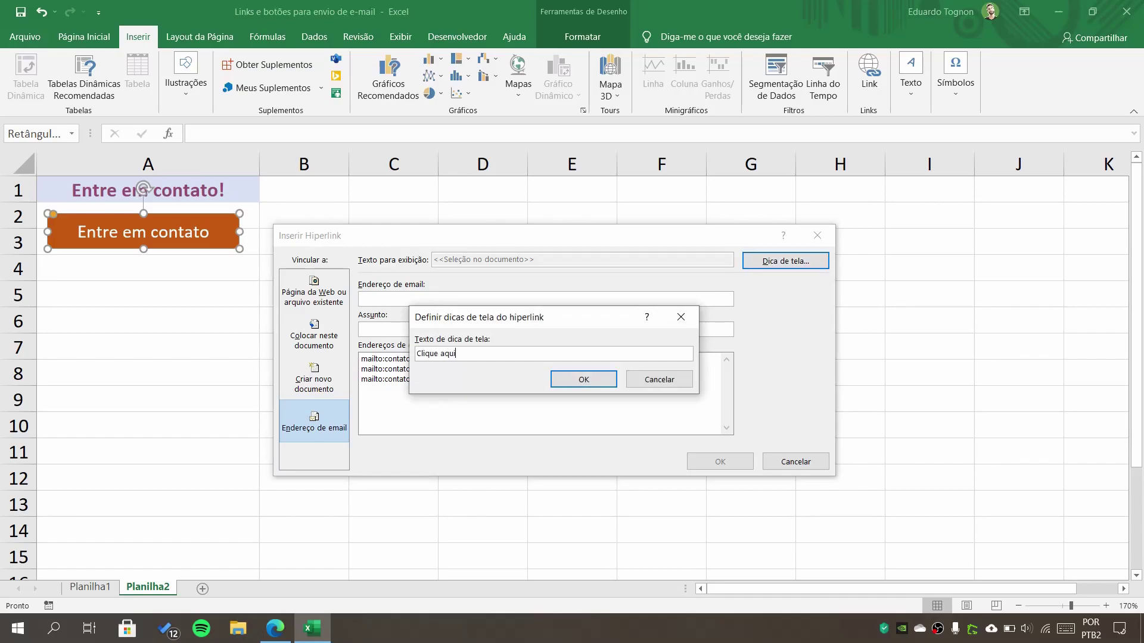
{"action": "type", "text": " para nos enviar uma mensagem"}
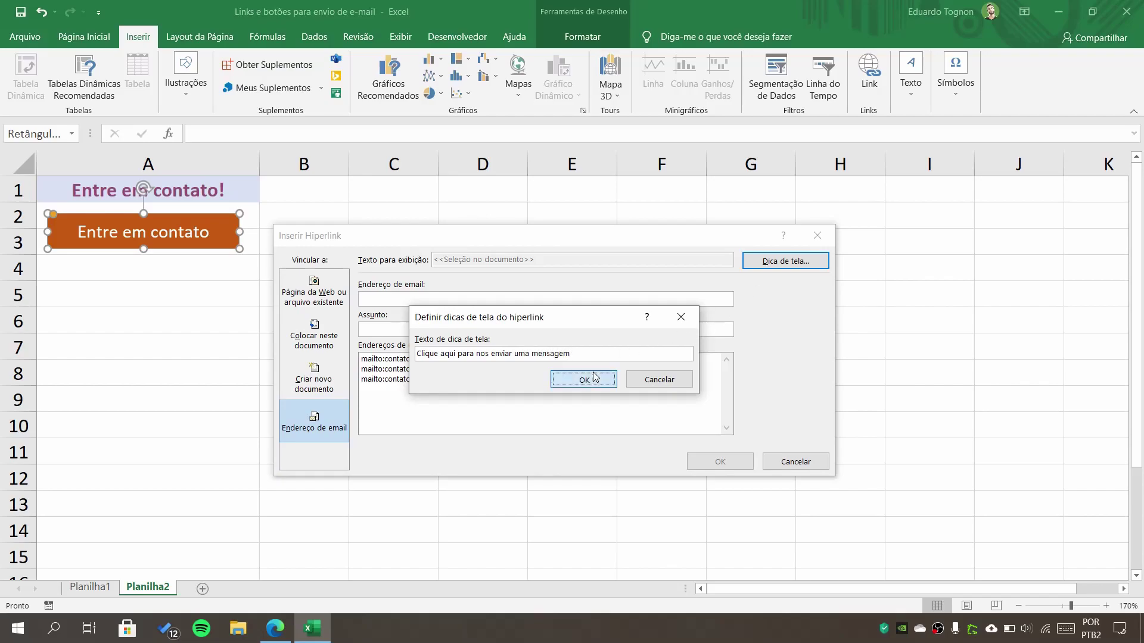
{"action": "left_click", "coordinate": [558, 379]}
- Enter the contact e-mail address and subject 'Planilha de comissões', and confirm the link
{"action": "left_click", "coordinate": [408, 300]}
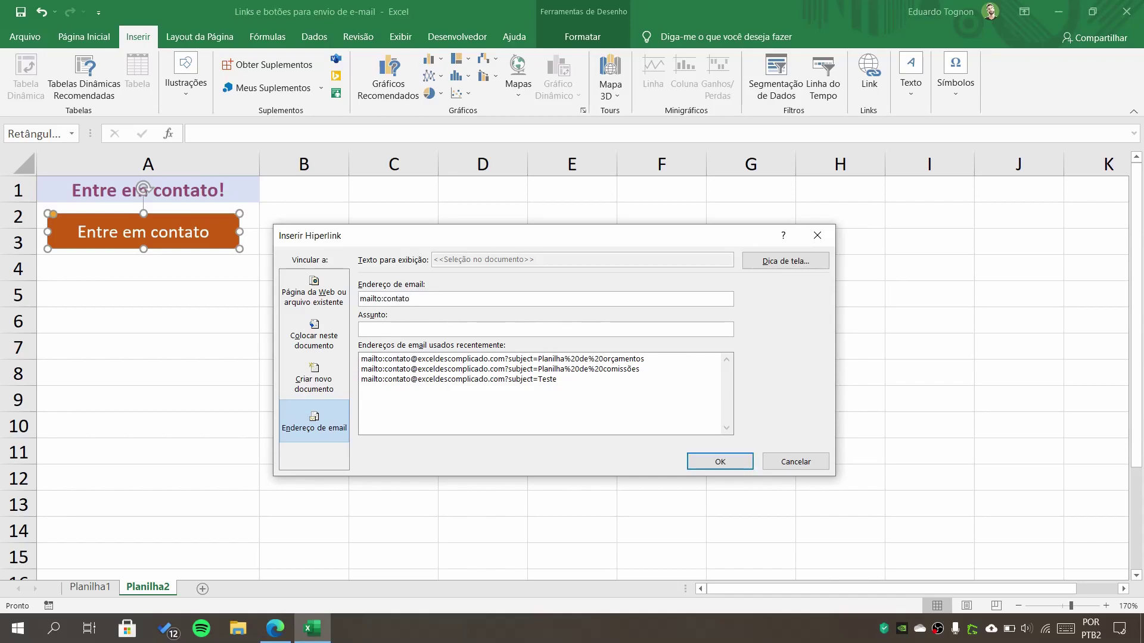
{"action": "left_click", "coordinate": [385, 325]}
{"action": "type", "text": "Planilha de comissoe"}
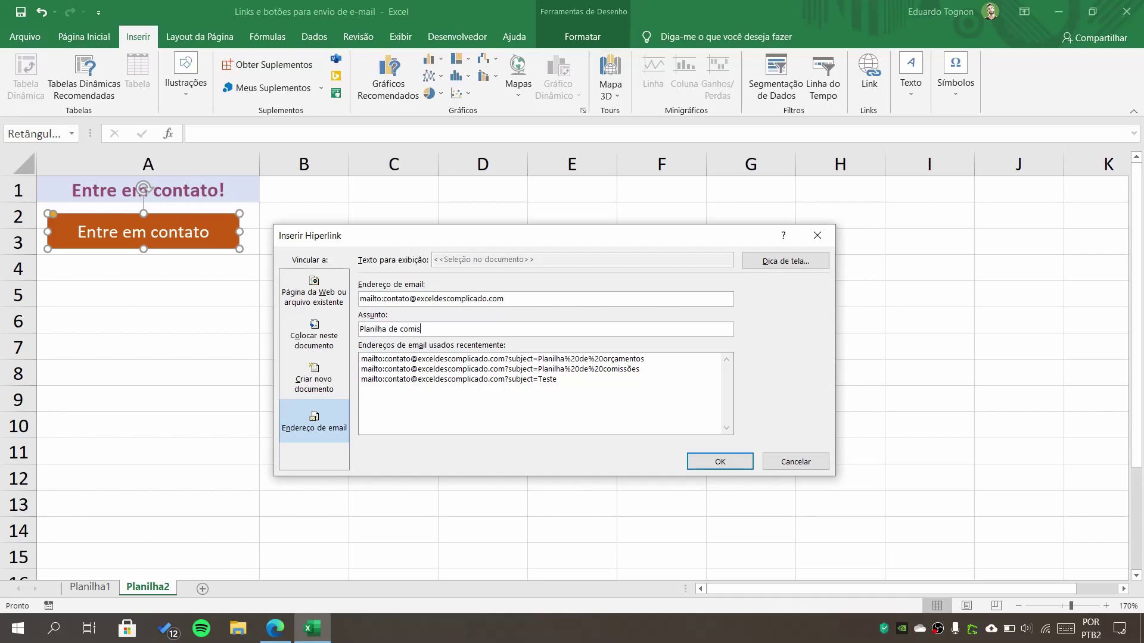
{"action": "key", "text": "BackSpace"}
{"action": "key", "text": "BackSpace"}
{"action": "type", "text": "ões"}
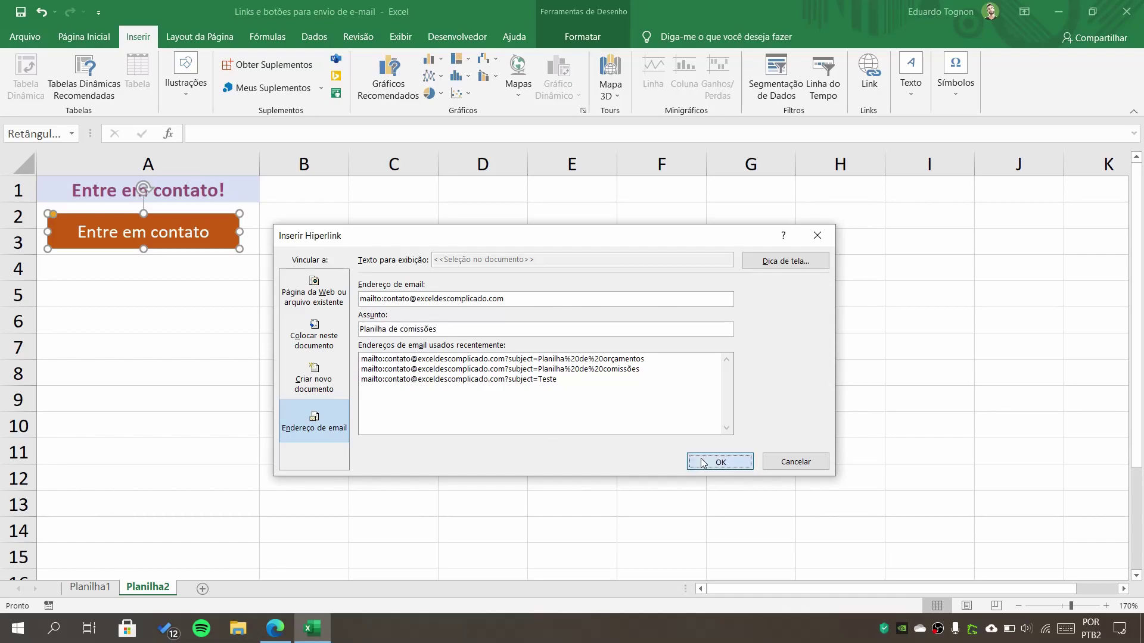
{"action": "left_click", "coordinate": [703, 463]}
{"action": "left_click", "coordinate": [492, 378]}
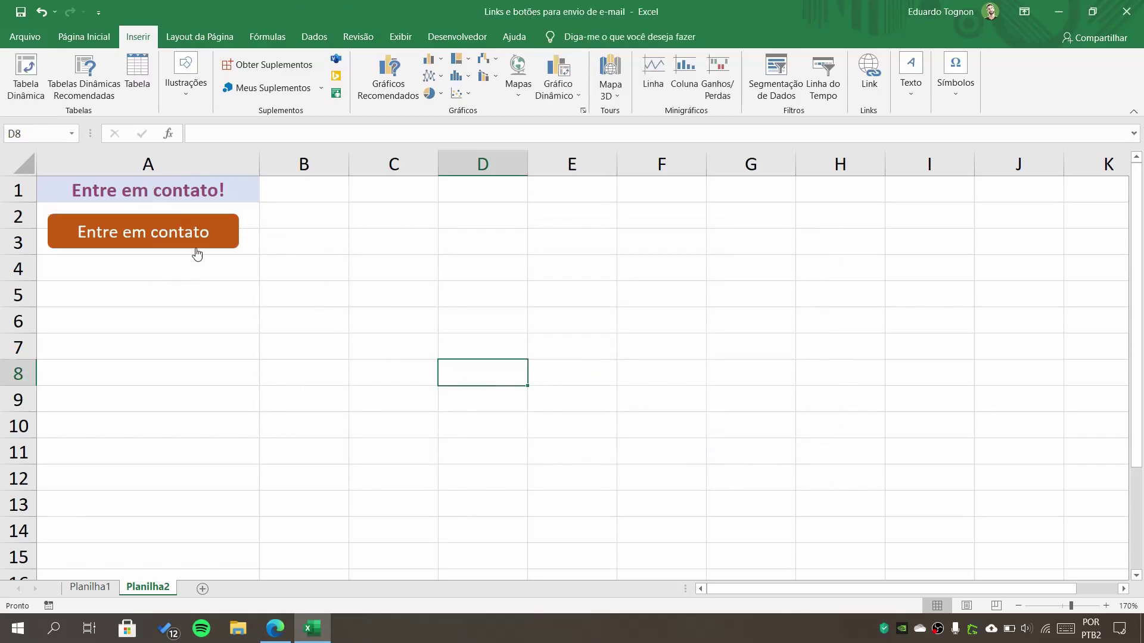
{"action": "mouse_move", "coordinate": [164, 231]}
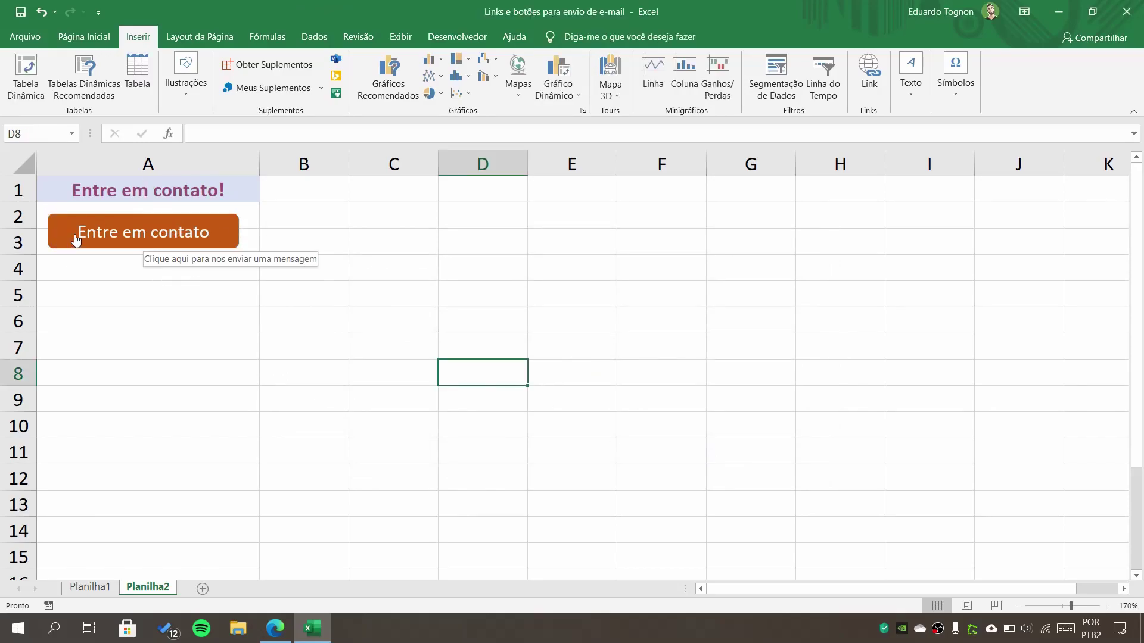
- Test the orange button, which opens a Gmail draft titled Planilha de comissões, then return to Excel
{"action": "left_click", "coordinate": [151, 239]}
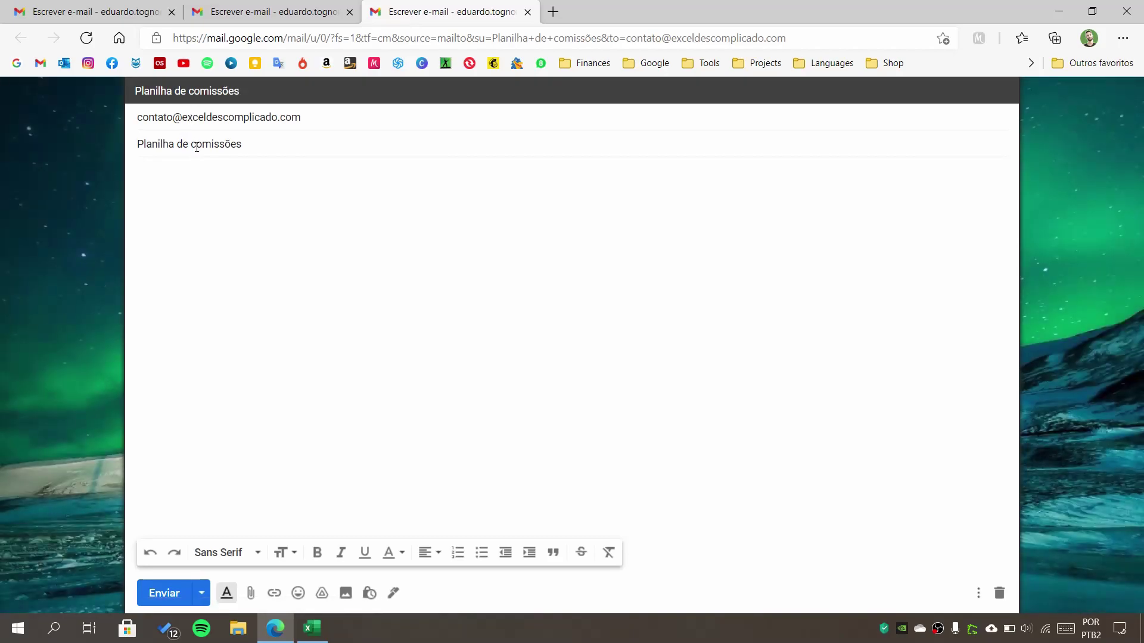
{"action": "left_click", "coordinate": [312, 627]}
{"action": "left_click", "coordinate": [337, 483]}
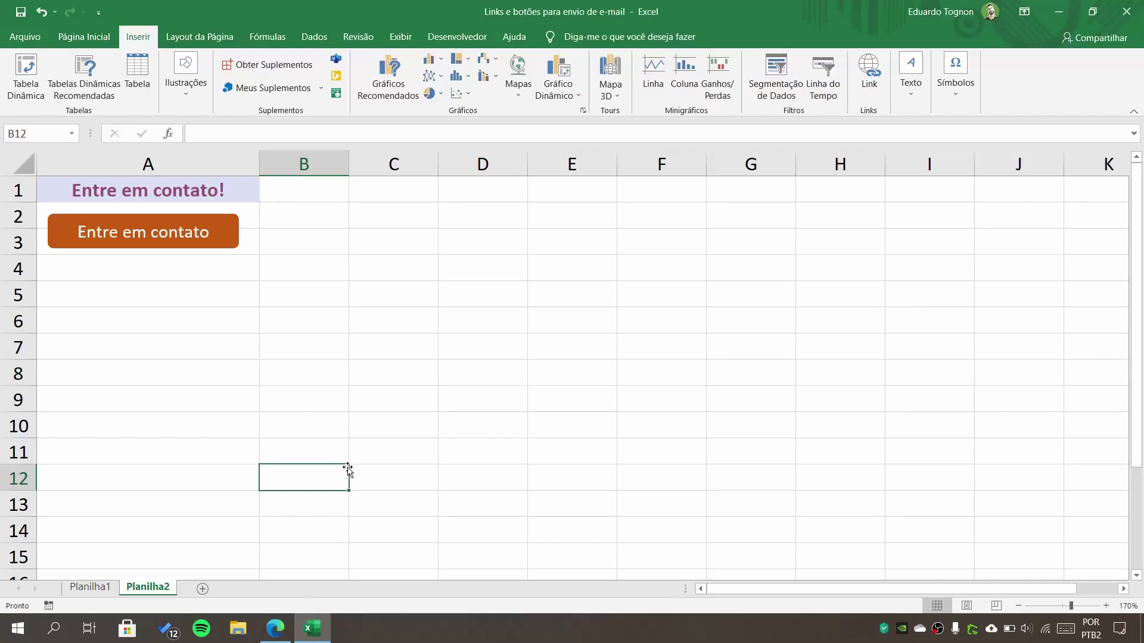
{"action": "left_click", "coordinate": [243, 186]}
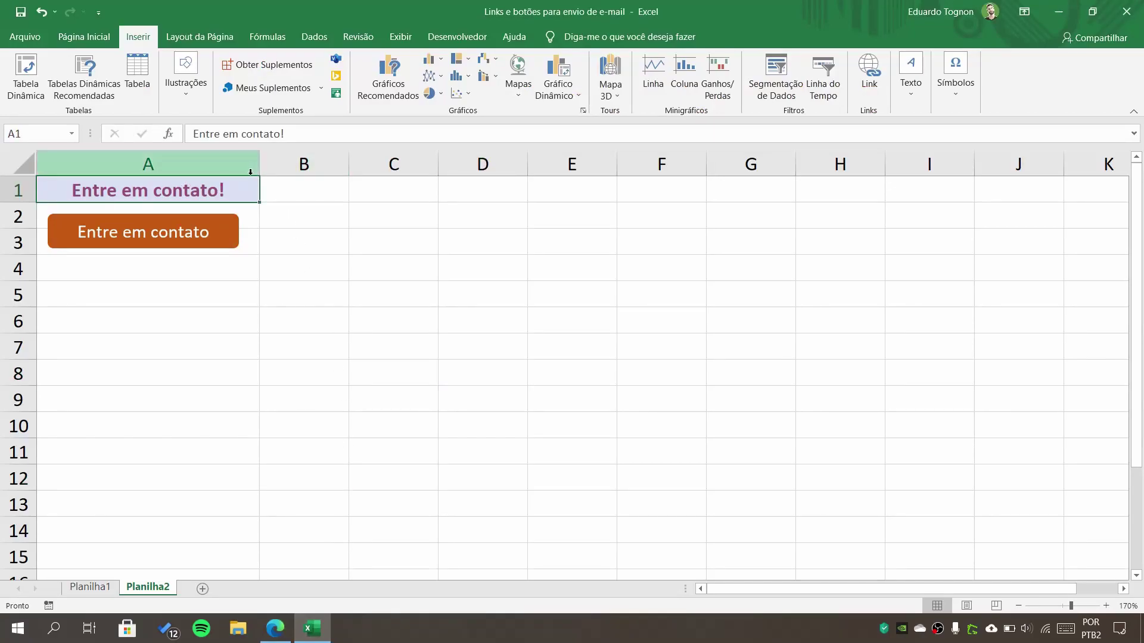
{"action": "mouse_move", "coordinate": [153, 194]}
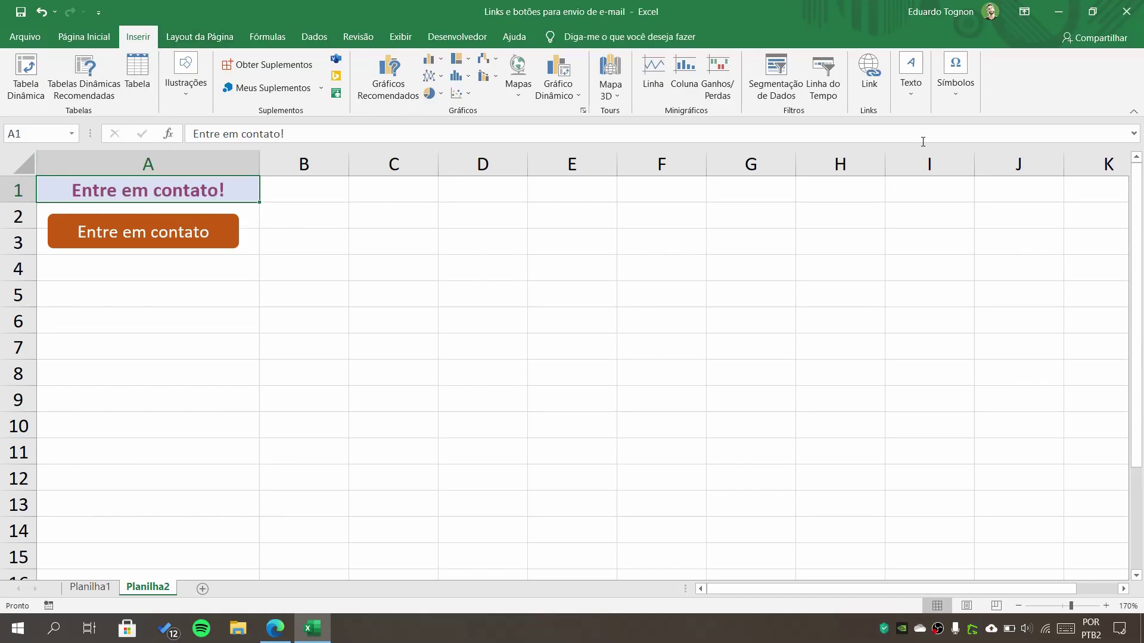
{"action": "left_click", "coordinate": [874, 88]}
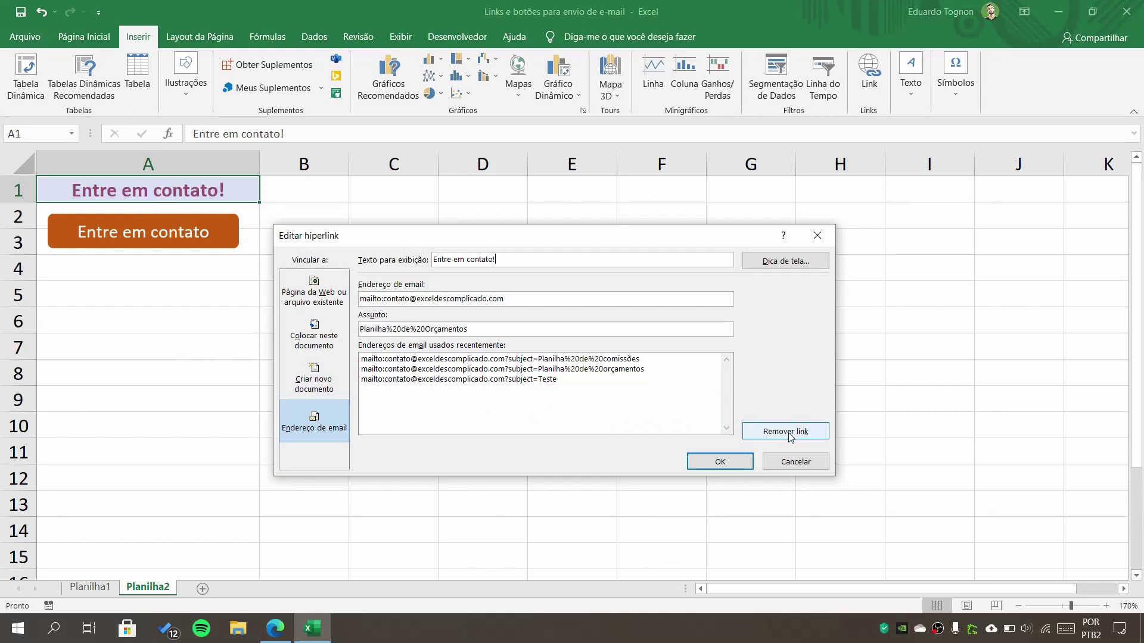
{"action": "left_click", "coordinate": [796, 462]}
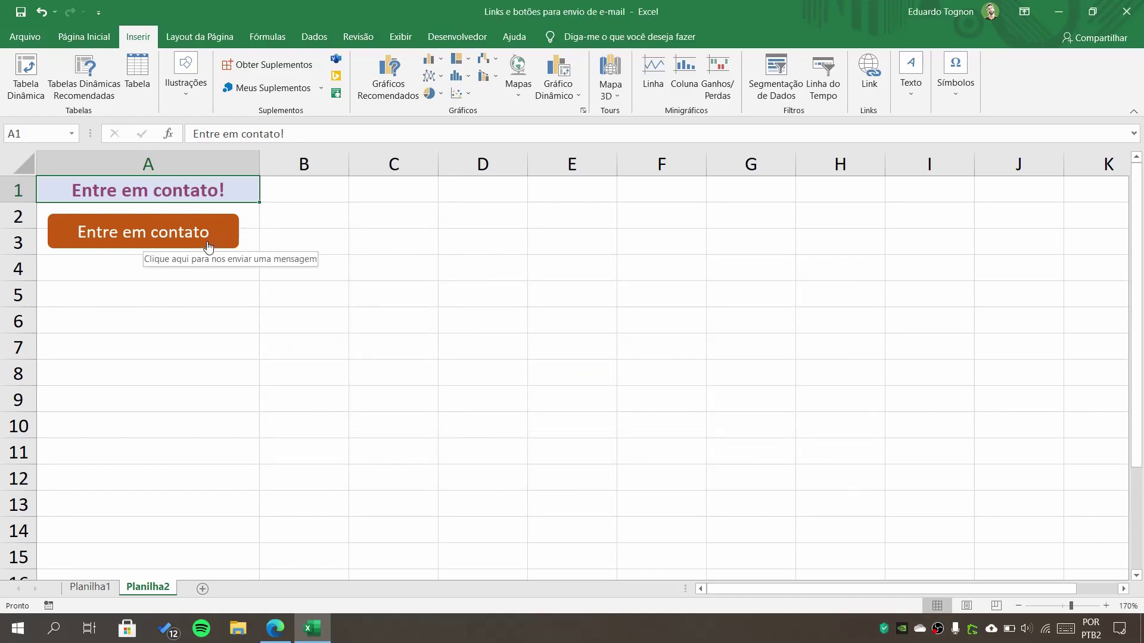
- Check the orange button's e-mail link without changing it, then show the Ilustrações choices
{"action": "left_click", "coordinate": [186, 80]}
{"action": "left_click", "coordinate": [208, 85]}
{"action": "left_click", "coordinate": [66, 233], "text": "ctrl"}
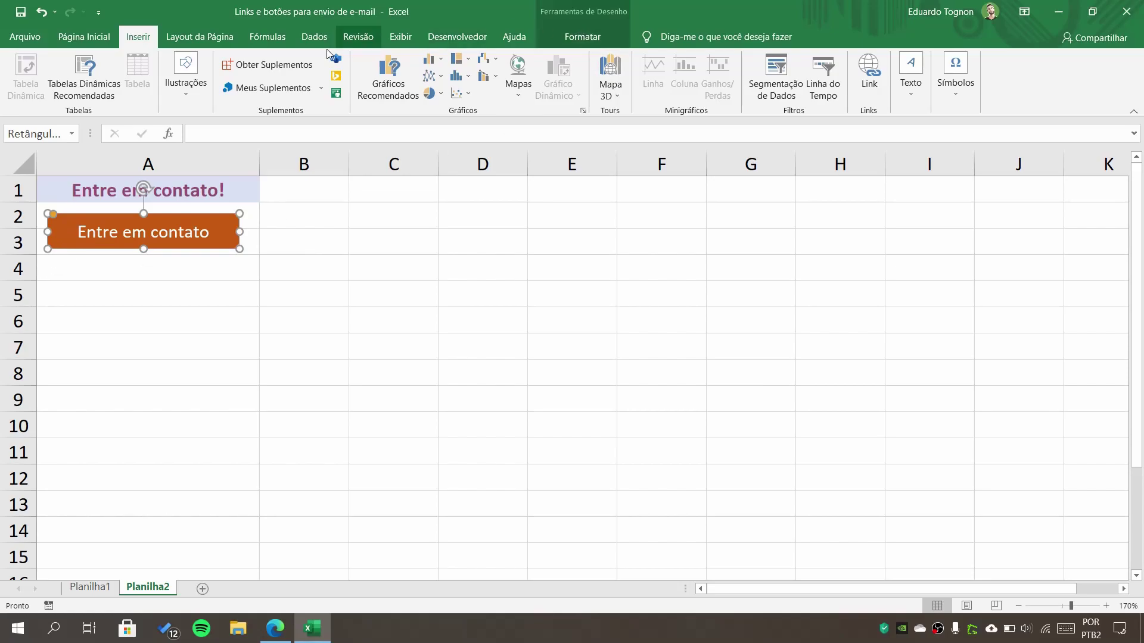
{"action": "left_click", "coordinate": [570, 37]}
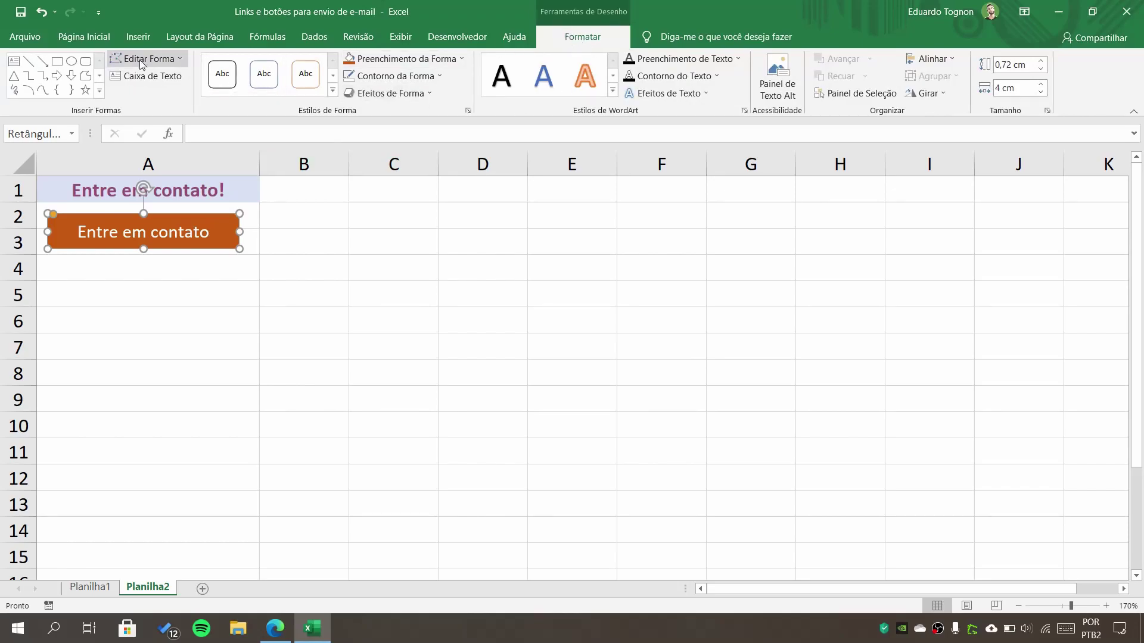
{"action": "left_click", "coordinate": [134, 42]}
{"action": "left_click", "coordinate": [869, 74]}
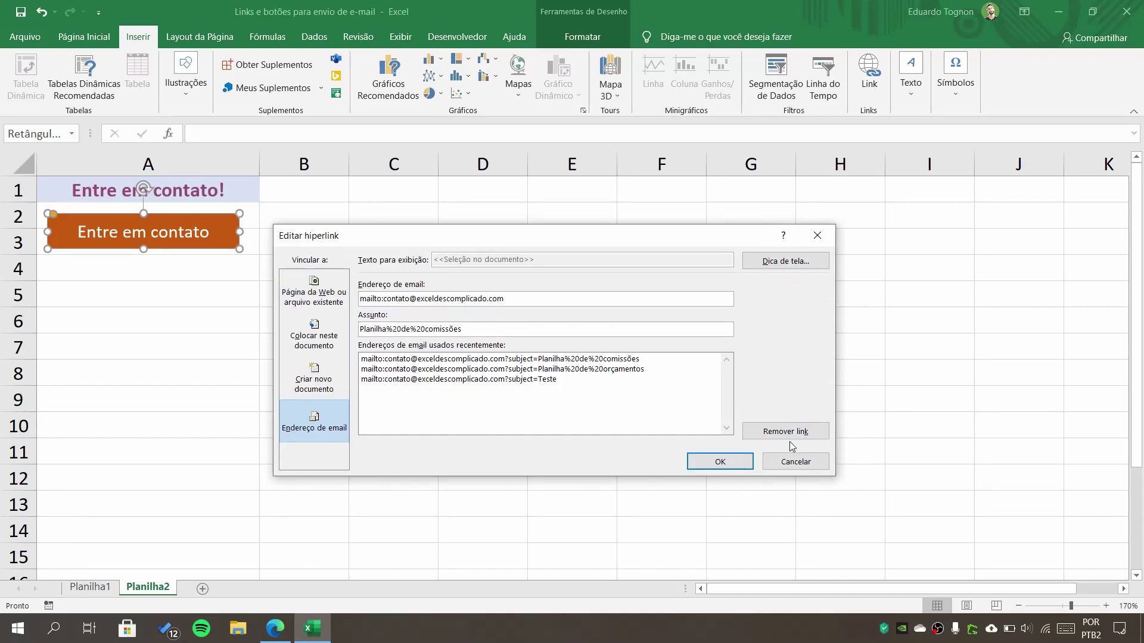
{"action": "left_click", "coordinate": [802, 462]}
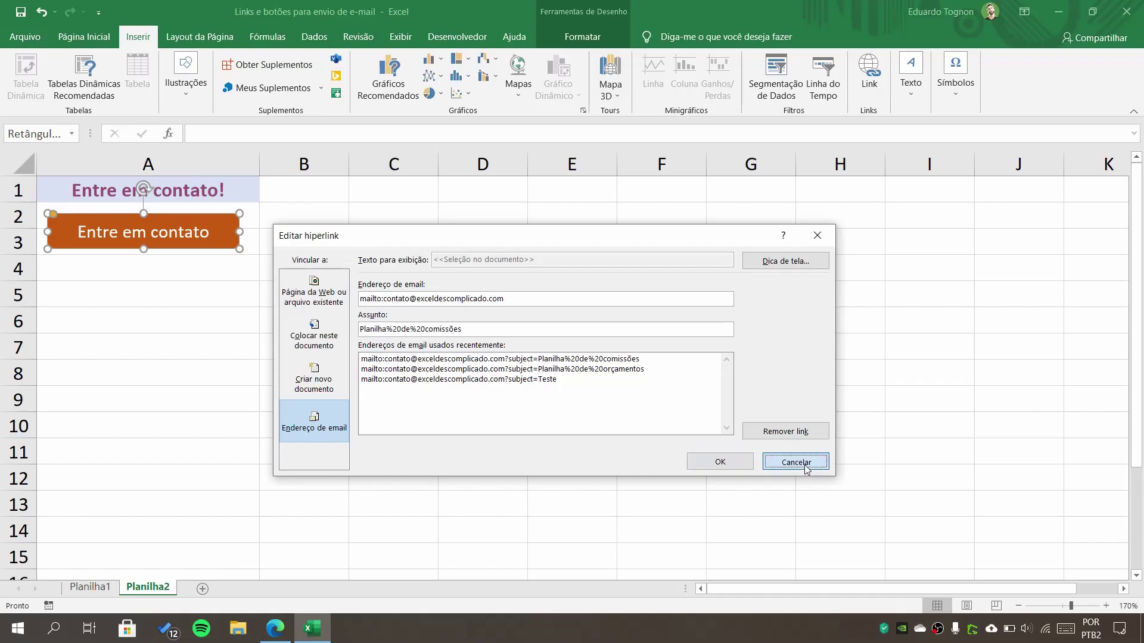
{"action": "left_click", "coordinate": [567, 446]}
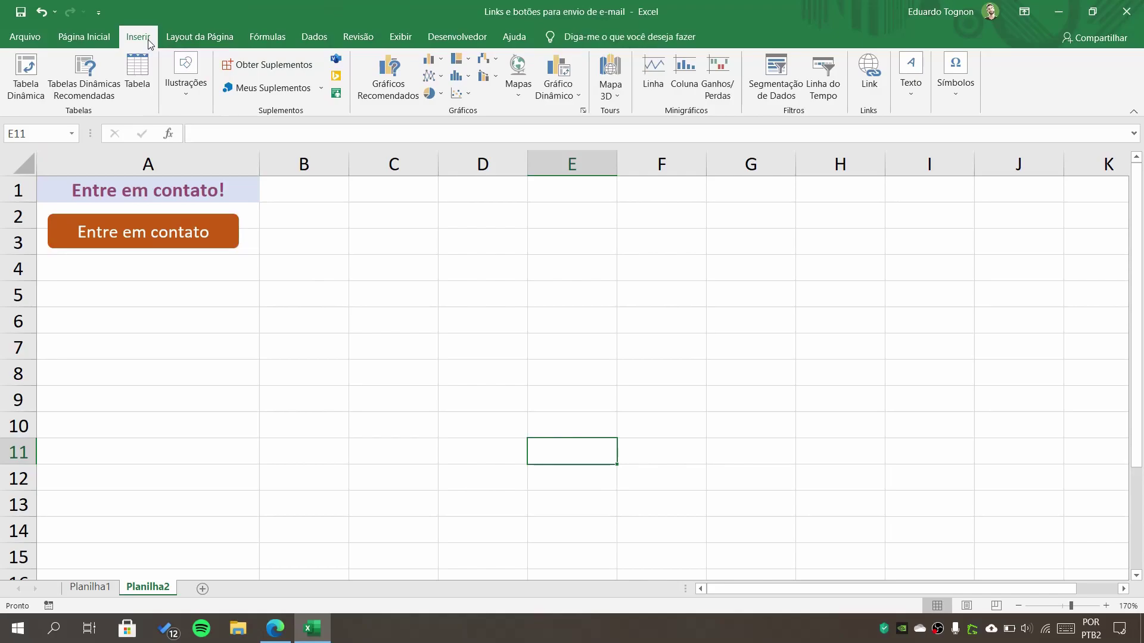
{"action": "left_click", "coordinate": [179, 71]}
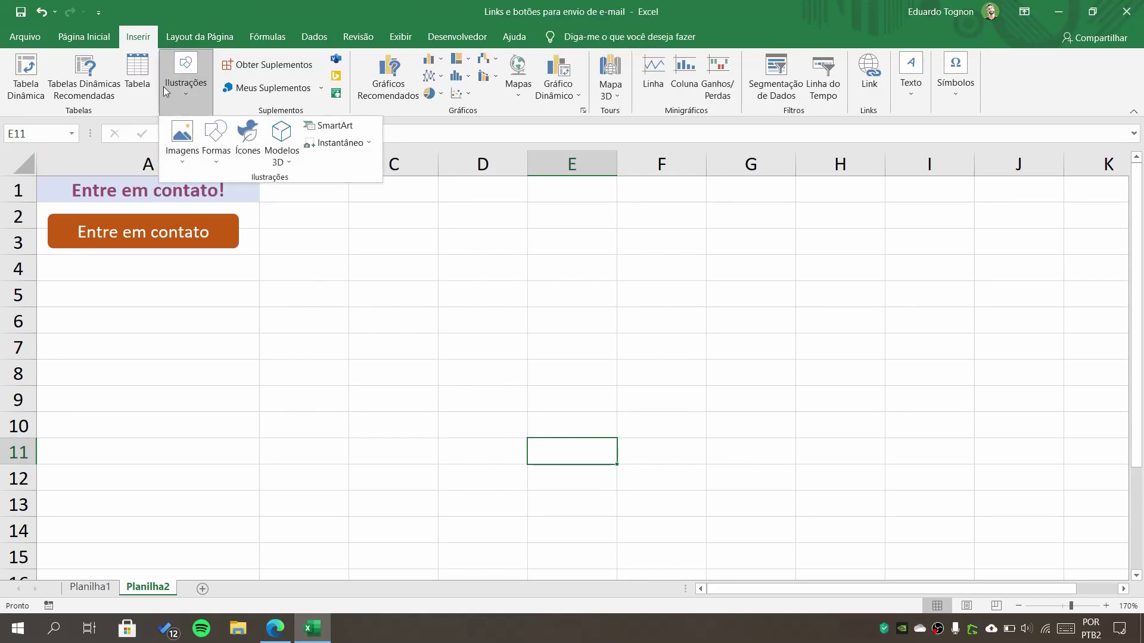
- Insert the e-mail picture from Imagens > Excel Descomplicado on this device
{"action": "left_click", "coordinate": [178, 135]}
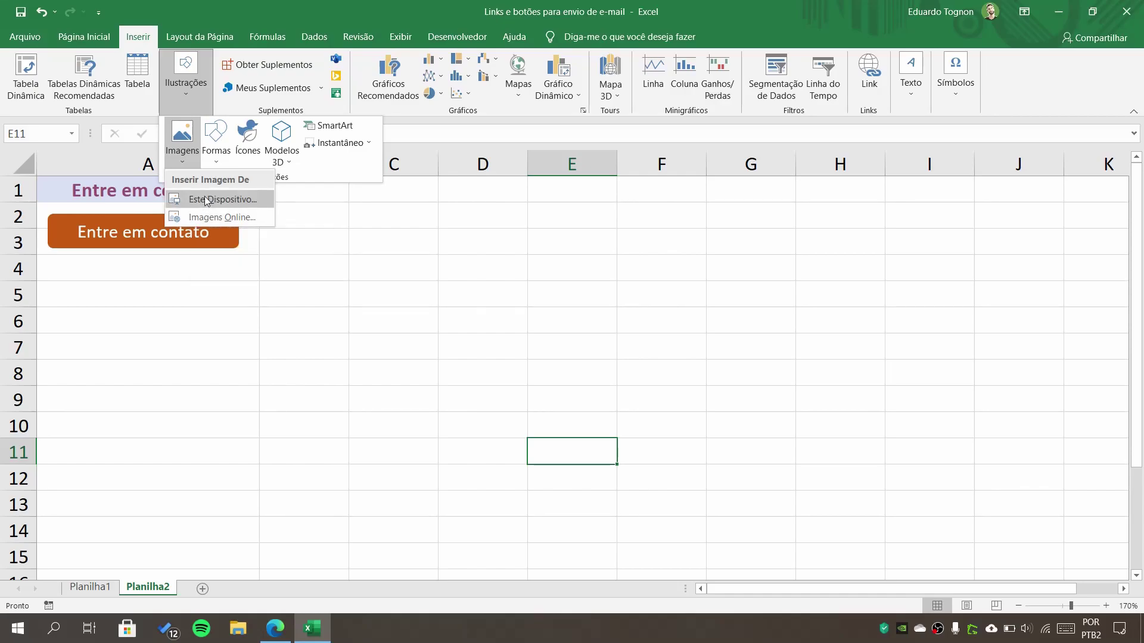
{"action": "left_click", "coordinate": [203, 199]}
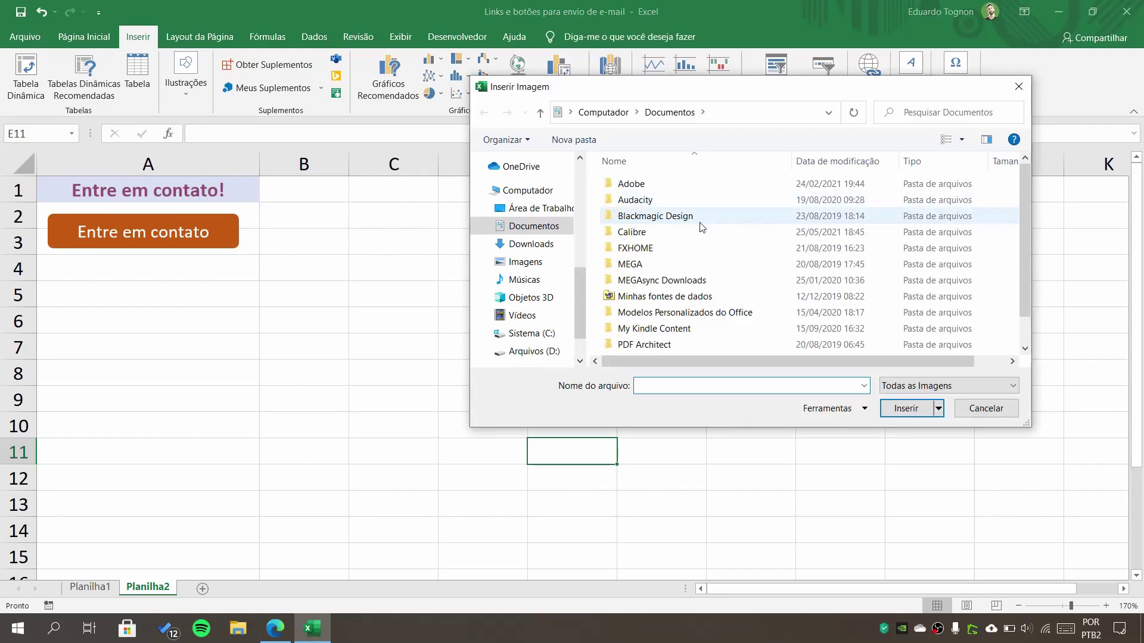
{"action": "left_click", "coordinate": [532, 263]}
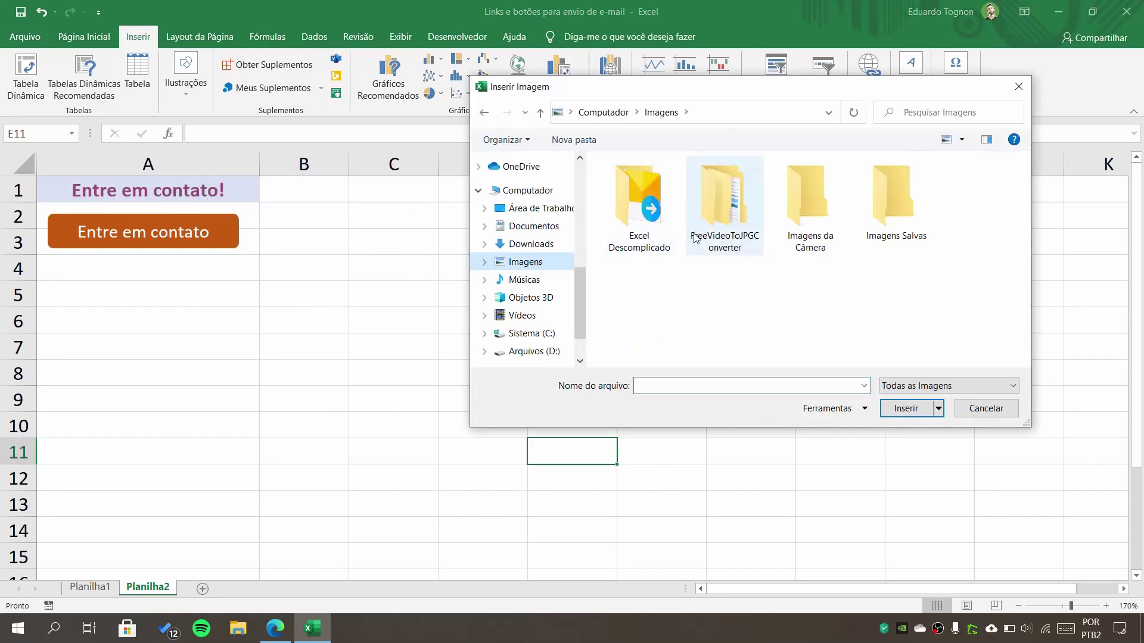
{"action": "double_click", "coordinate": [655, 192]}
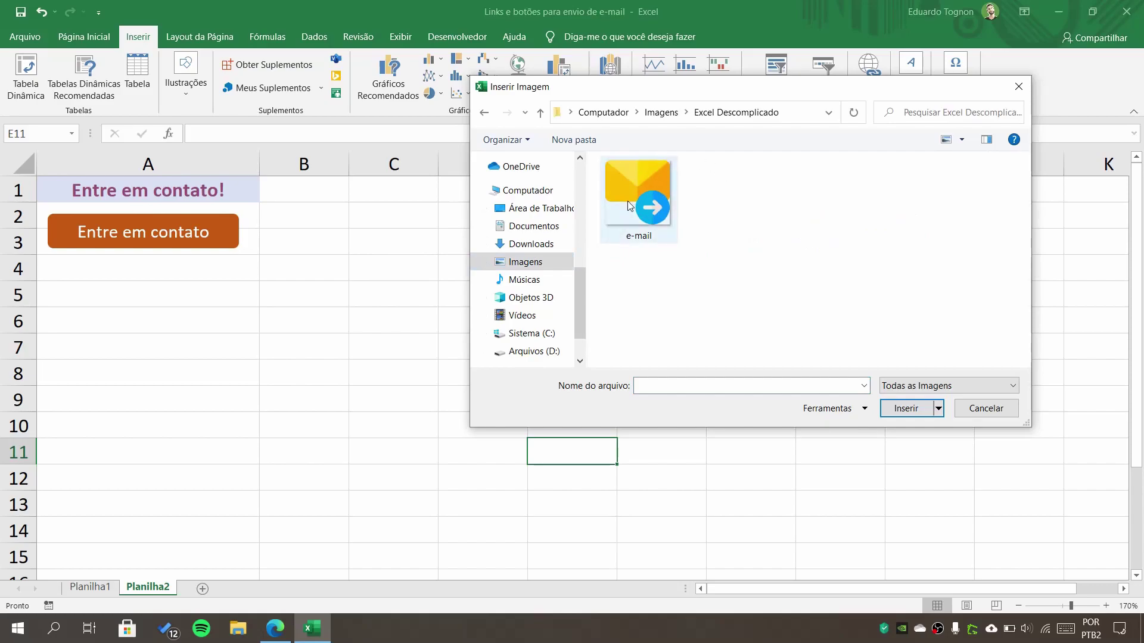
{"action": "left_click", "coordinate": [630, 206]}
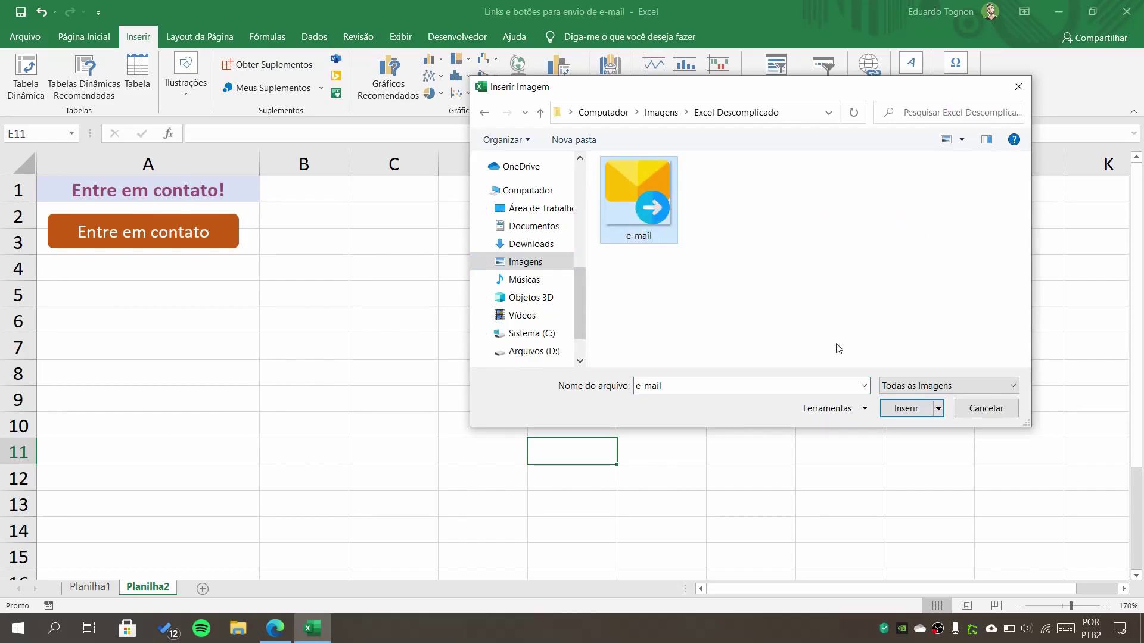
{"action": "left_click", "coordinate": [904, 409]}
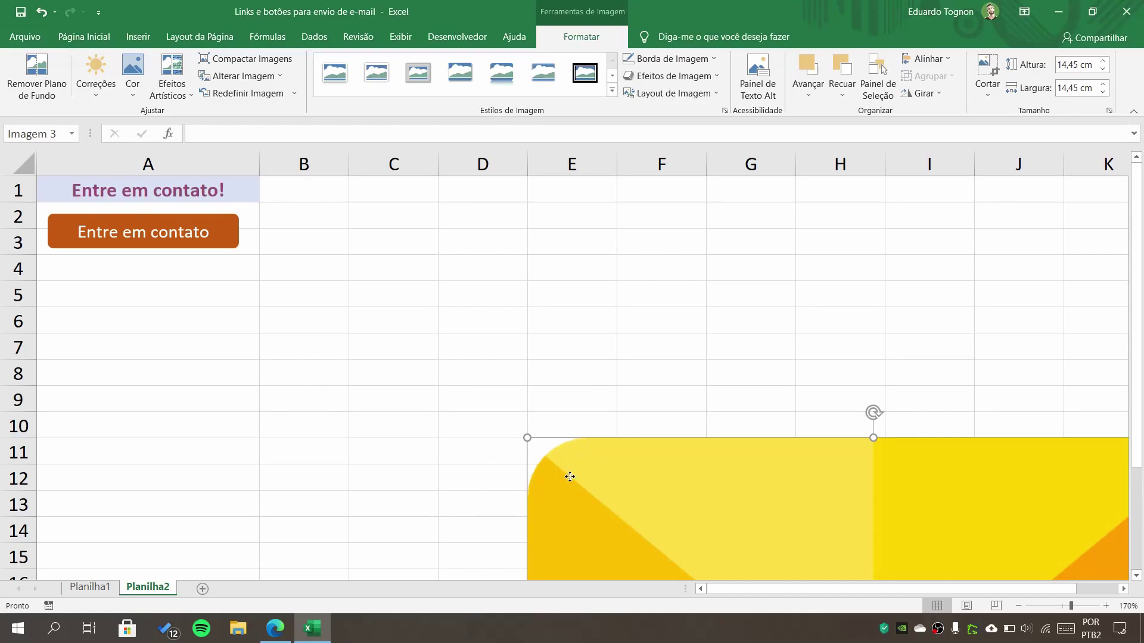
- Shrink the envelope picture to about 0.89 cm and place it at A4–A5 below the button
{"action": "left_click_drag", "start_coordinate": [629, 471], "coordinate": [467, 240]}
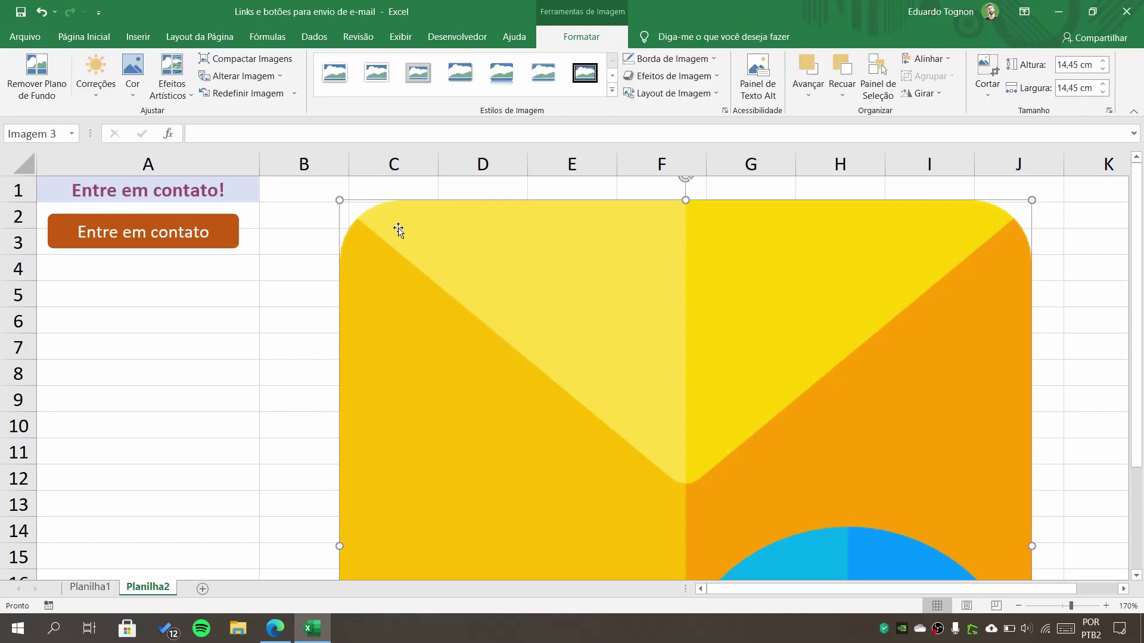
{"action": "left_click_drag", "start_coordinate": [339, 200], "coordinate": [403, 258]}
{"action": "left_click_drag", "start_coordinate": [340, 233], "coordinate": [619, 469]}
{"action": "left_click_drag", "start_coordinate": [620, 477], "coordinate": [388, 286]}
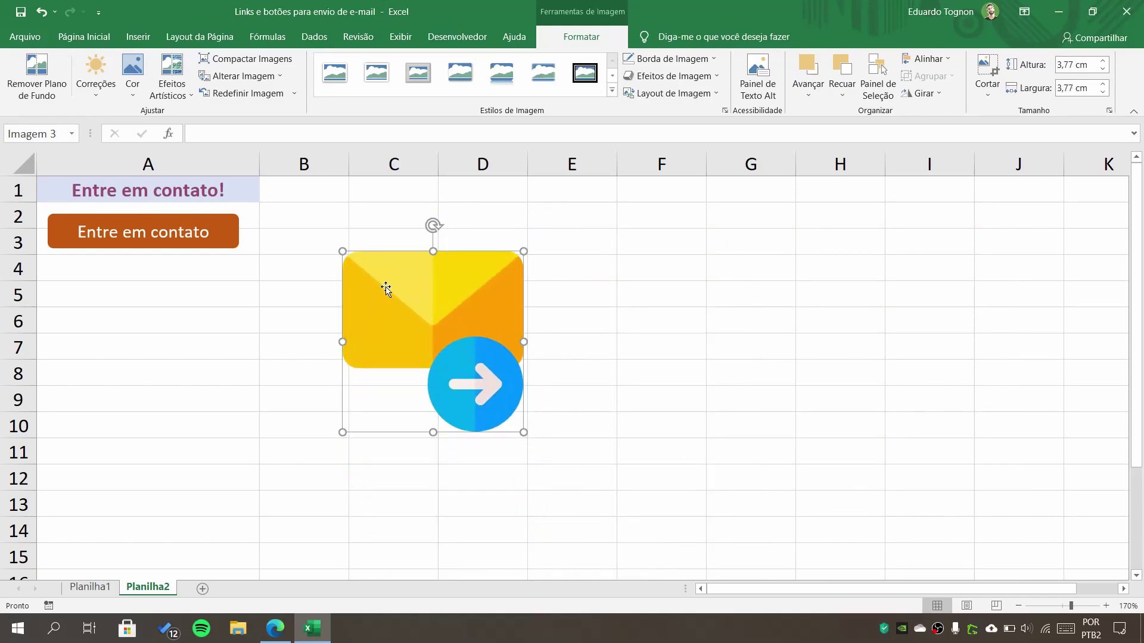
{"action": "left_click_drag", "start_coordinate": [346, 252], "coordinate": [66, 275]}
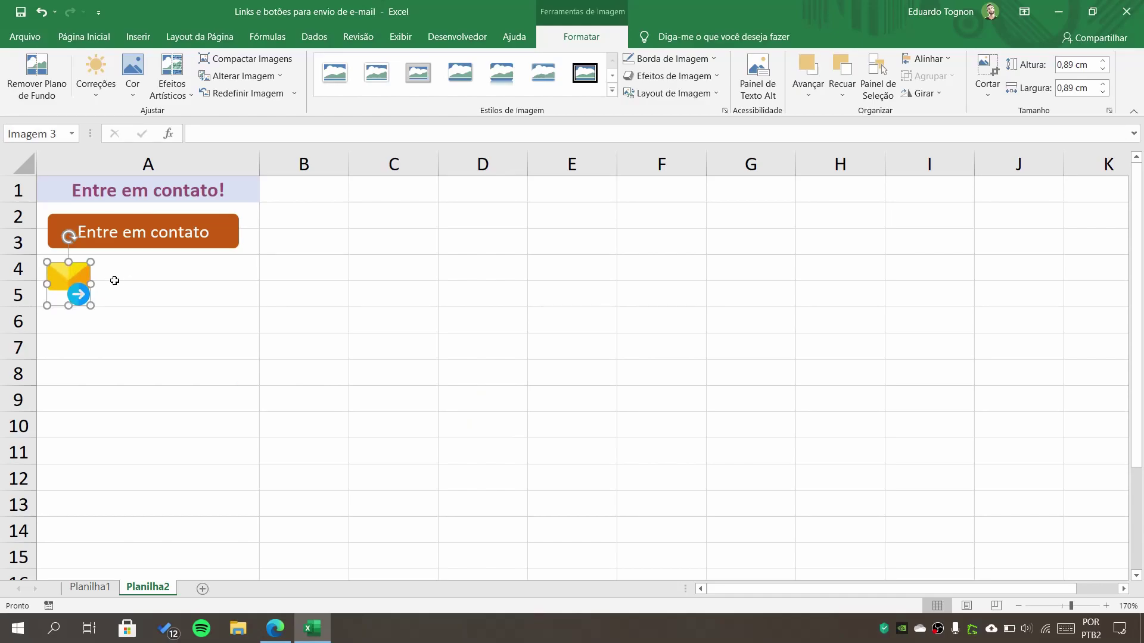
- Reselect the envelope picture and review its picture formatting options
{"action": "left_click", "coordinate": [114, 277]}
{"action": "left_click", "coordinate": [63, 274]}
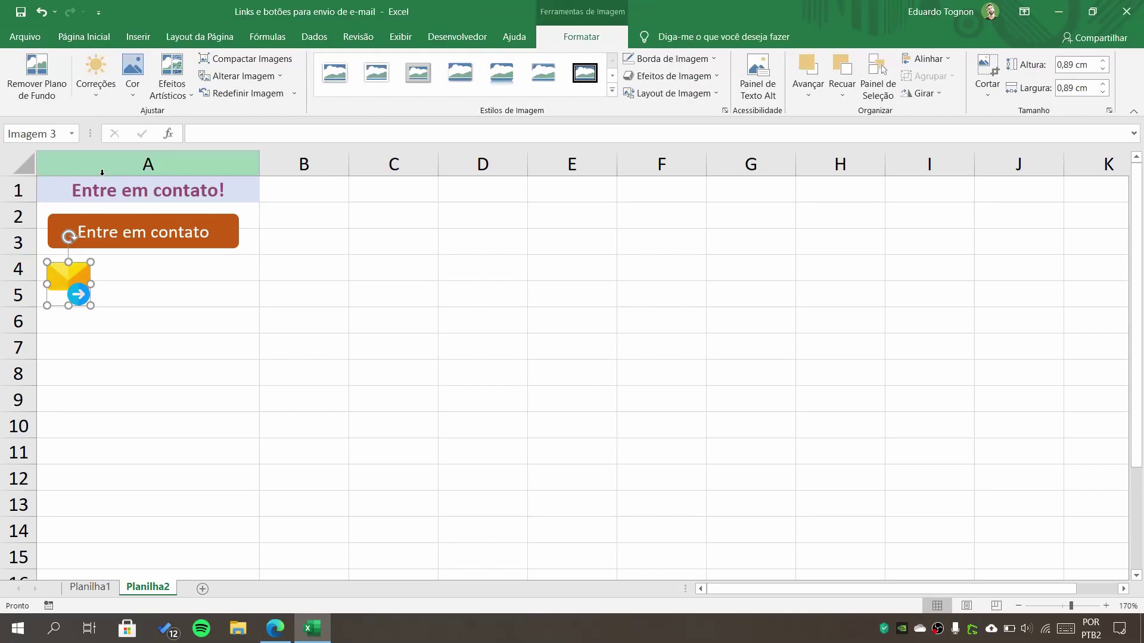
{"action": "left_click", "coordinate": [169, 266]}
{"action": "left_click", "coordinate": [153, 289]}
{"action": "left_click", "coordinate": [67, 302]}
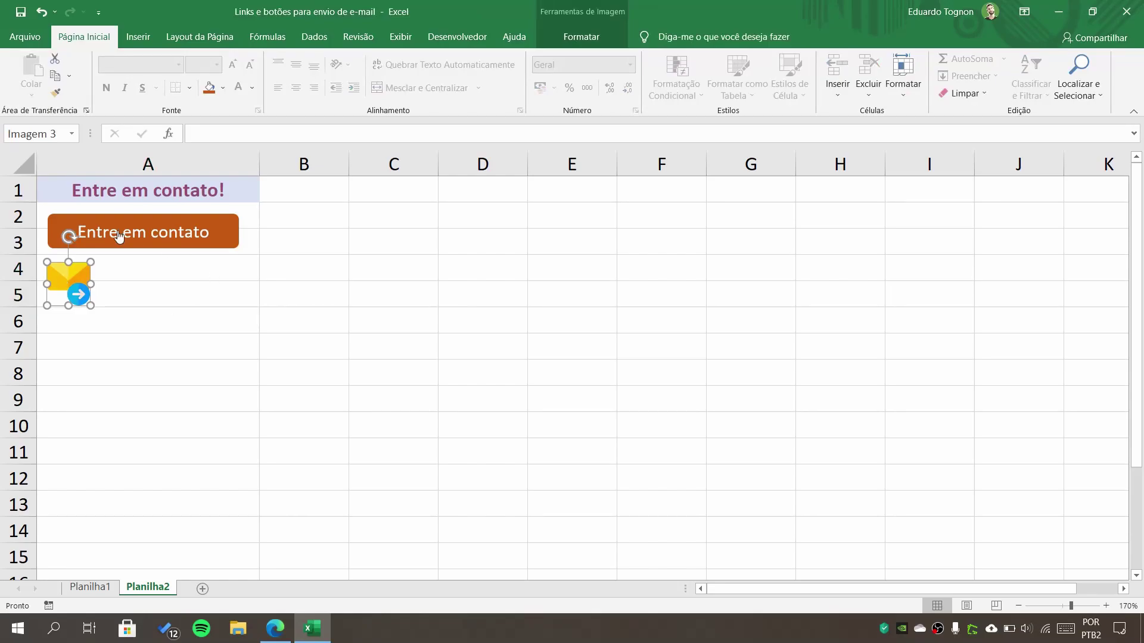
{"action": "left_click", "coordinate": [595, 37]}
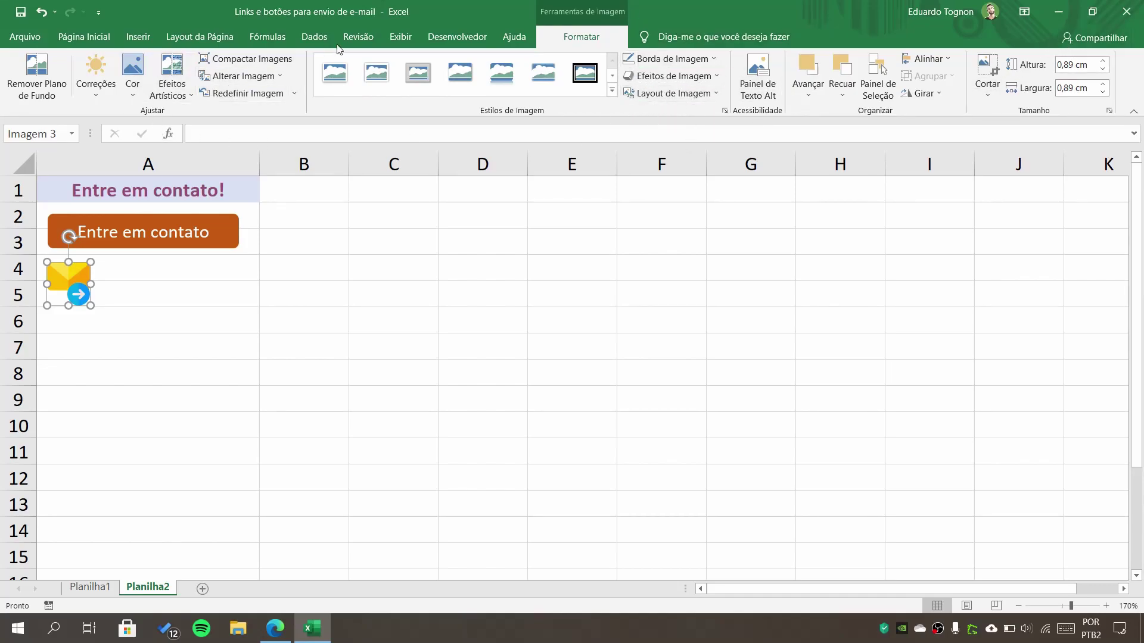
{"action": "left_click", "coordinate": [143, 37]}
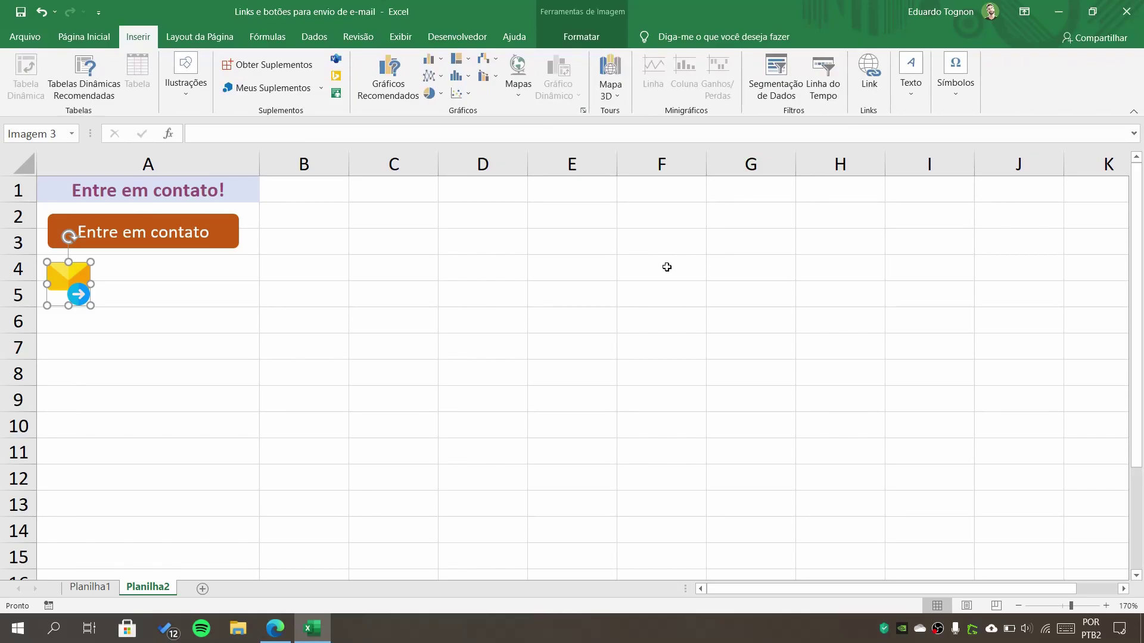
- Give the envelope picture a hyperlink with the hover tip 'Envie-nos um e-mail'
{"action": "key", "text": "ctrl+k"}
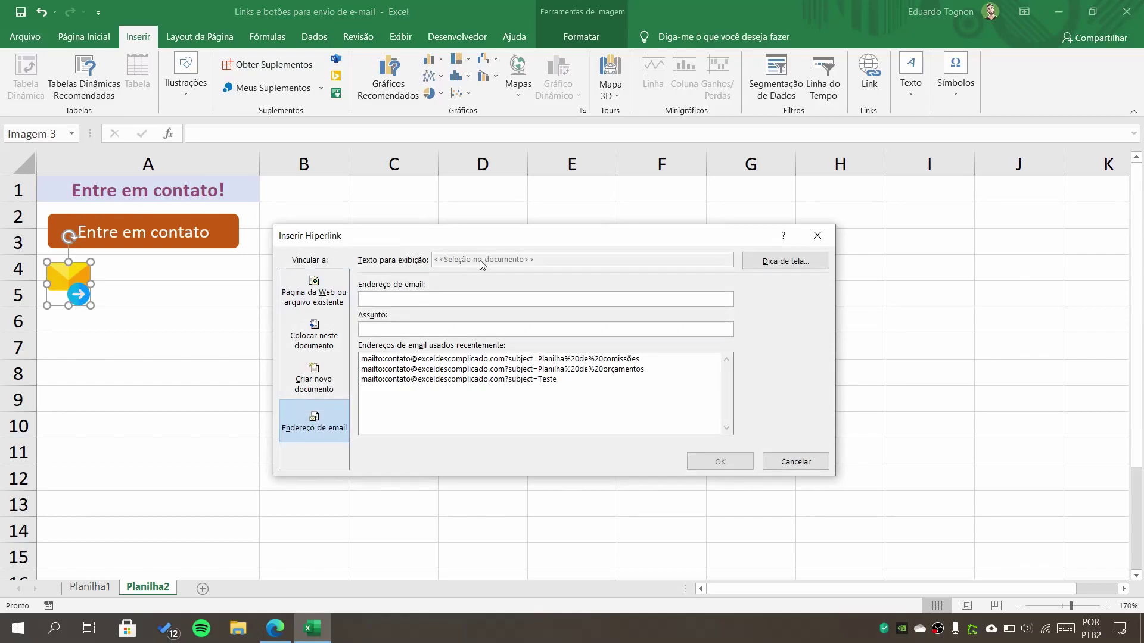
{"action": "left_click", "coordinate": [799, 268]}
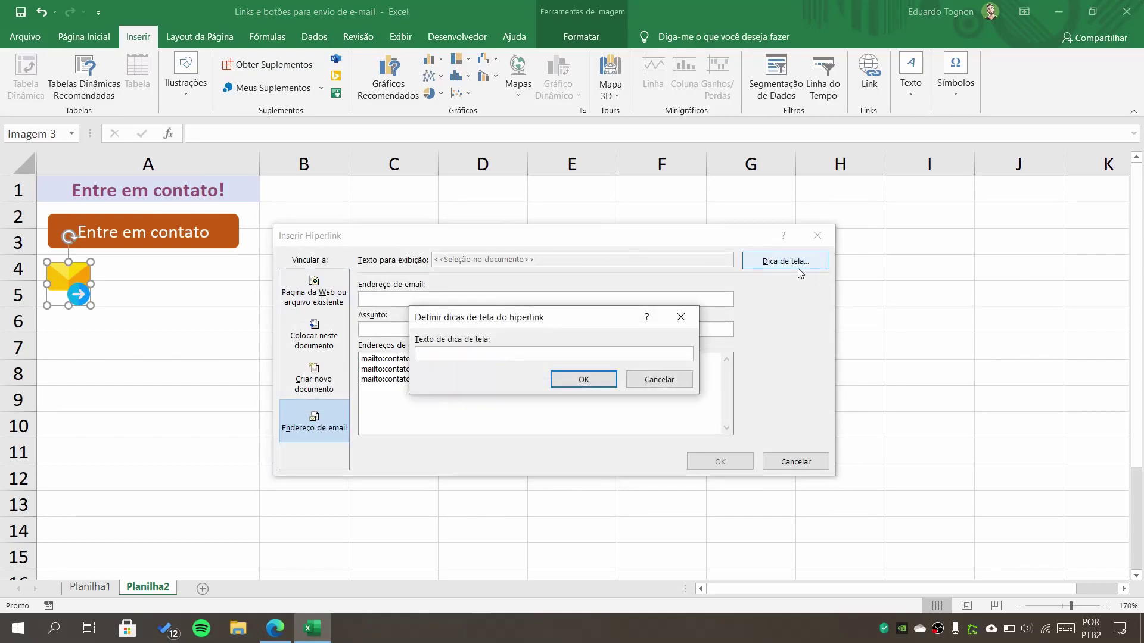
{"action": "type", "text": "Envie-nos um  e-mail"}
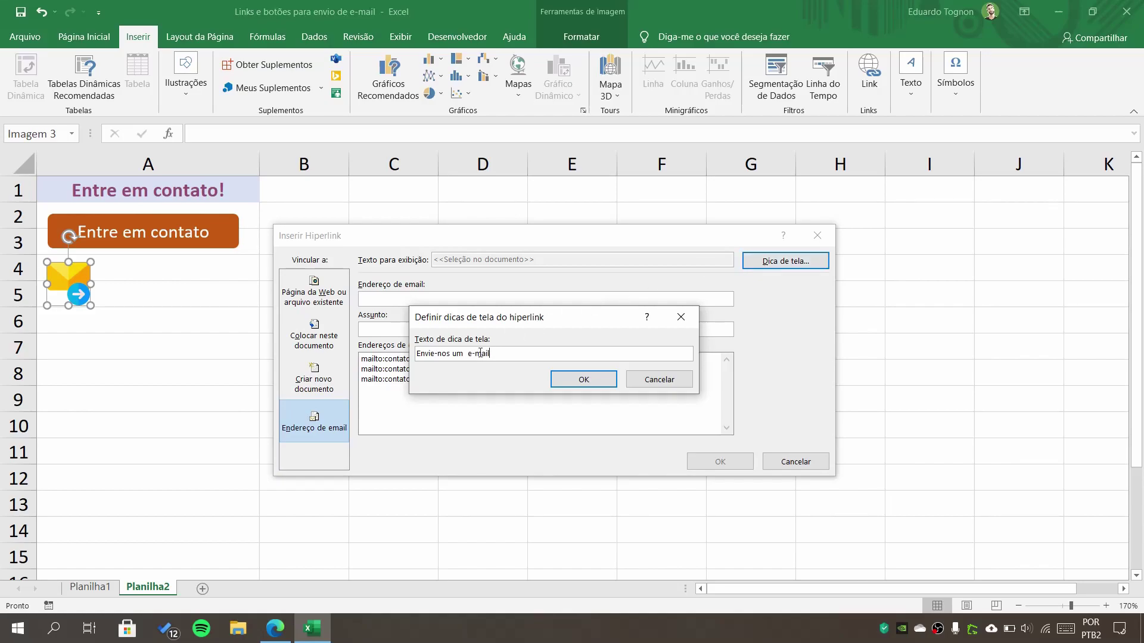
{"action": "left_click", "coordinate": [567, 377]}
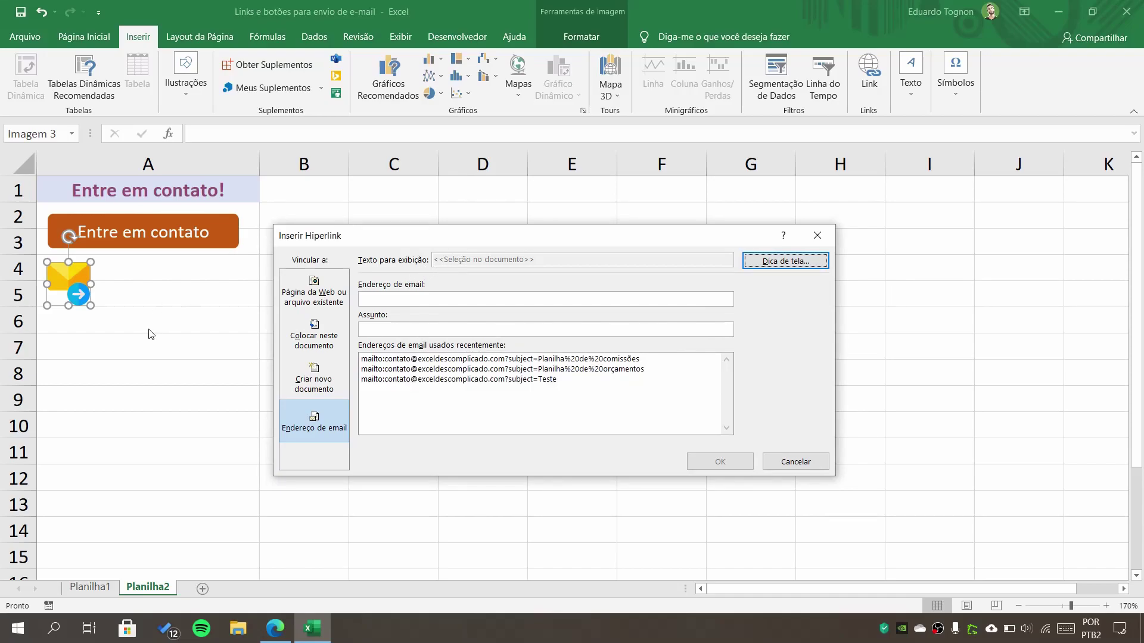
- Point the link to the contact e-mail address with subject Teste, then test it
{"action": "left_click", "coordinate": [479, 299]}
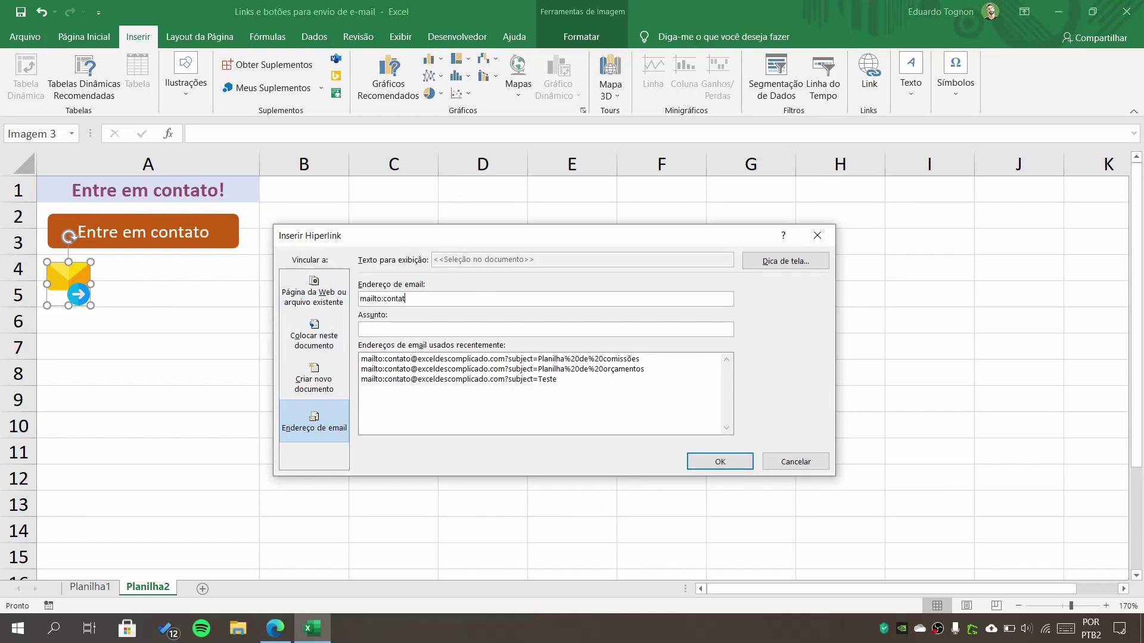
{"action": "type", "text": "Teste"}
{"action": "left_click", "coordinate": [719, 462]}
{"action": "left_click", "coordinate": [156, 391]}
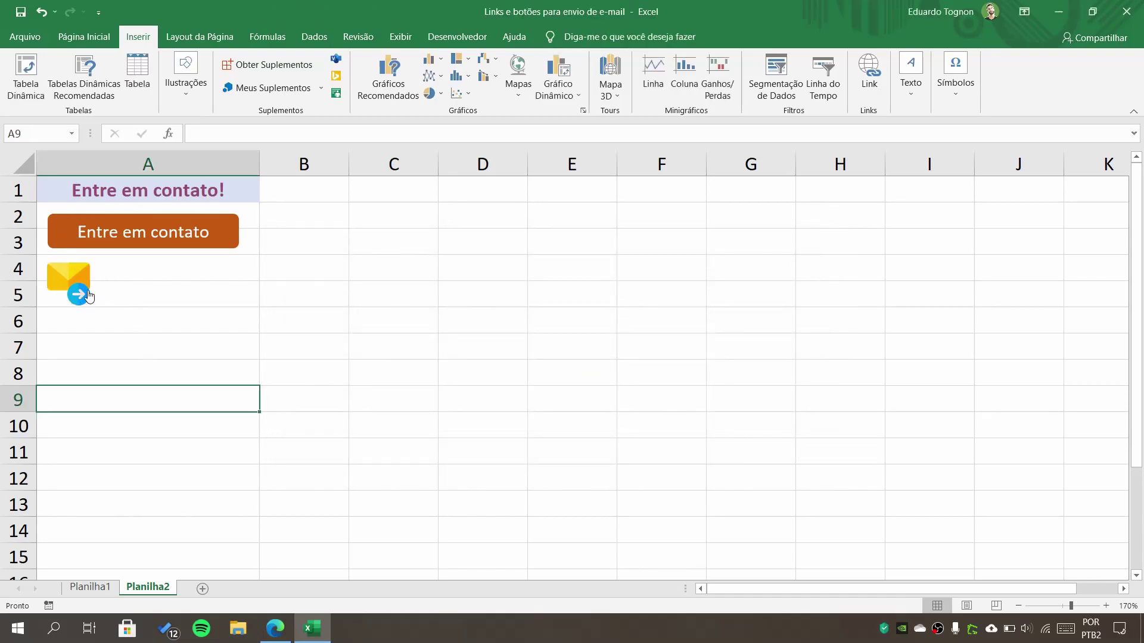
{"action": "left_click", "coordinate": [65, 284]}
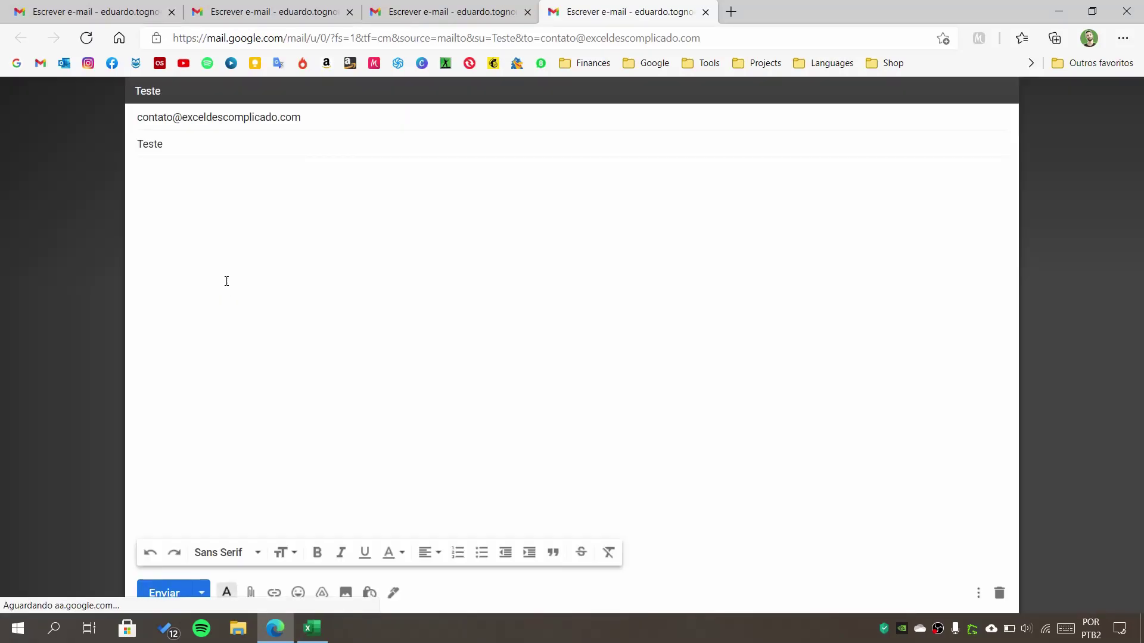
- Leave the Gmail draft with subject Teste and return to the Excel sheet
{"action": "left_click", "coordinate": [312, 628]}
{"action": "left_click", "coordinate": [444, 417]}
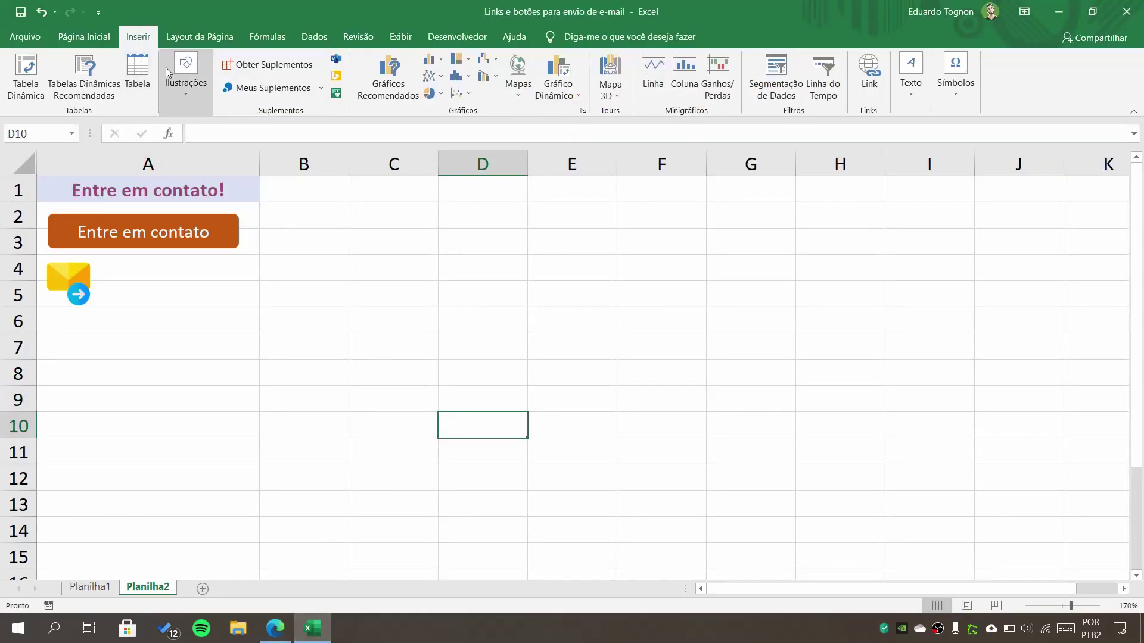
- Search the icon library for 'email' and insert the plain black envelope icon
{"action": "left_click", "coordinate": [186, 80]}
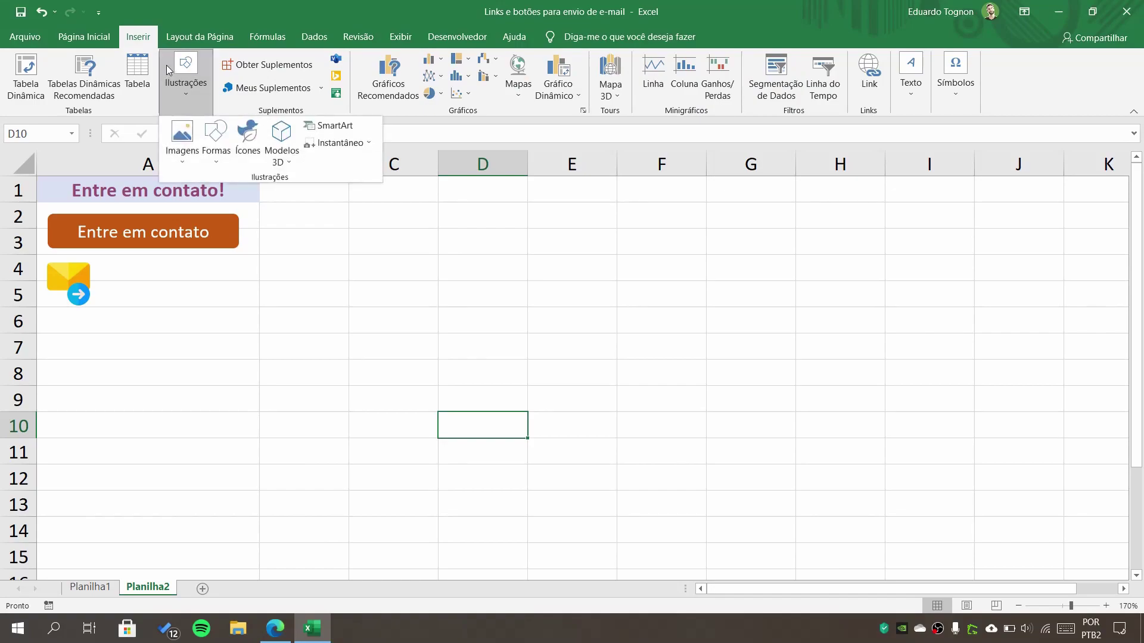
{"action": "left_click", "coordinate": [249, 141]}
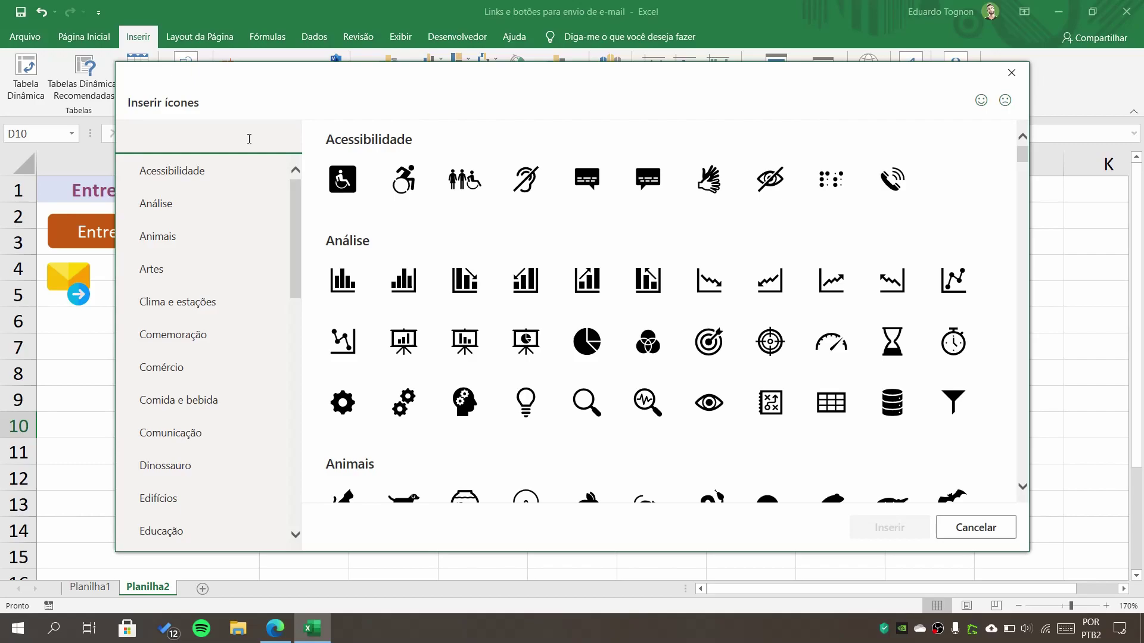
{"action": "scroll", "coordinate": [421, 263], "scroll_direction": "down", "scroll_amount": 5}
{"action": "scroll", "coordinate": [442, 270], "scroll_direction": "up", "scroll_amount": 5}
{"action": "left_click", "coordinate": [188, 141]}
{"action": "type", "text": "e-mail"}
{"action": "key", "text": "BackSpace"}
{"action": "key", "text": "BackSpace"}
{"action": "key", "text": "BackSpace"}
{"action": "key", "text": "BackSpace"}
{"action": "key", "text": "BackSpace"}
{"action": "key", "text": "BackSpace"}
{"action": "type", "text": "email"}
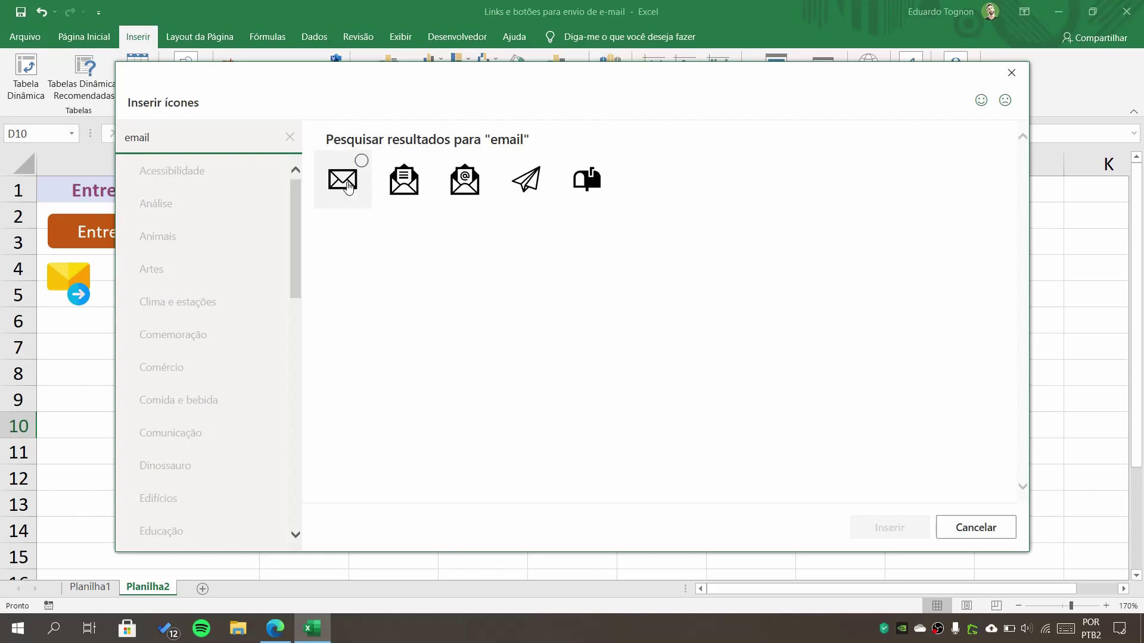
{"action": "left_click", "coordinate": [345, 198]}
{"action": "left_click", "coordinate": [881, 534]}
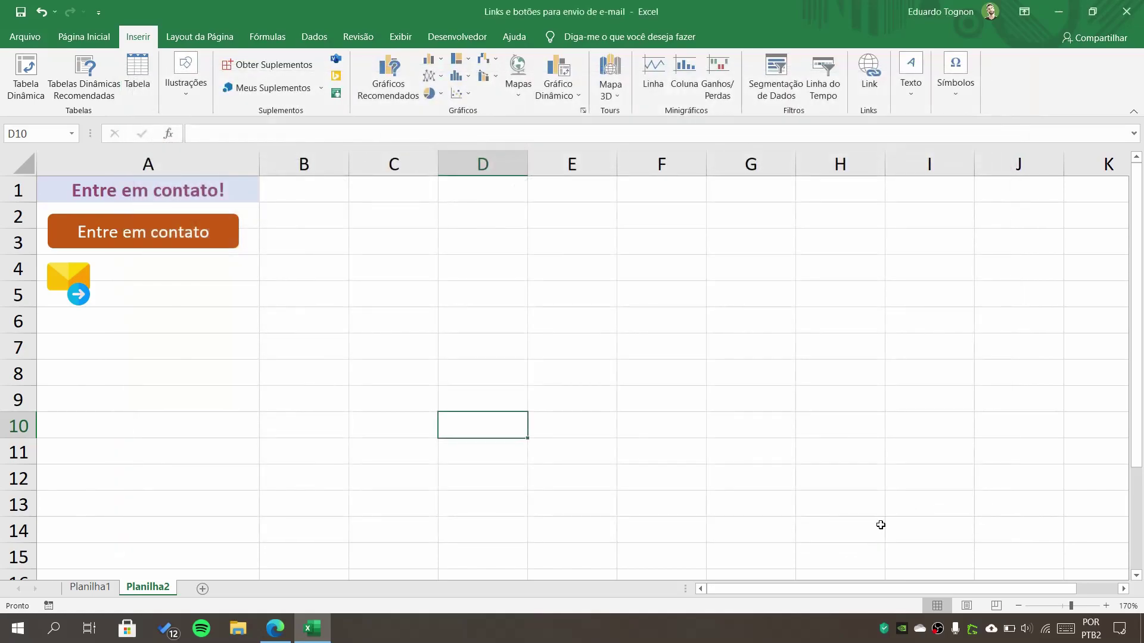
- Move the black envelope beside the yellow envelope, shrink it to 1.12 cm, and start its hyperlink
{"action": "left_click_drag", "start_coordinate": [506, 476], "coordinate": [195, 312]}
{"action": "left_click_drag", "start_coordinate": [240, 360], "coordinate": [138, 278]}
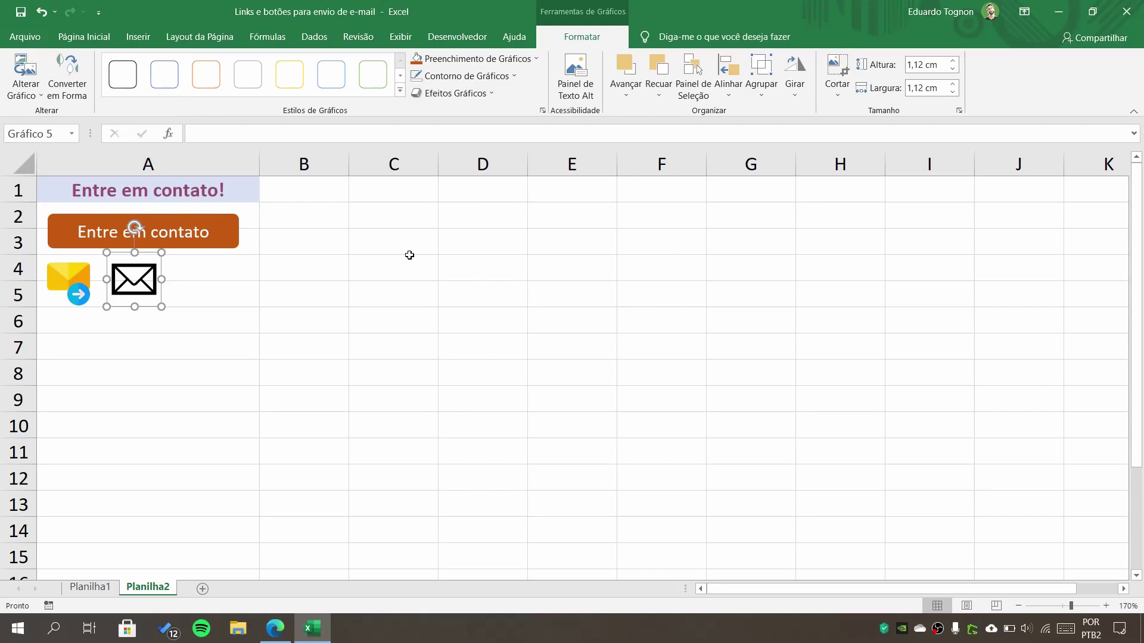
{"action": "key", "text": "ctrl+k"}
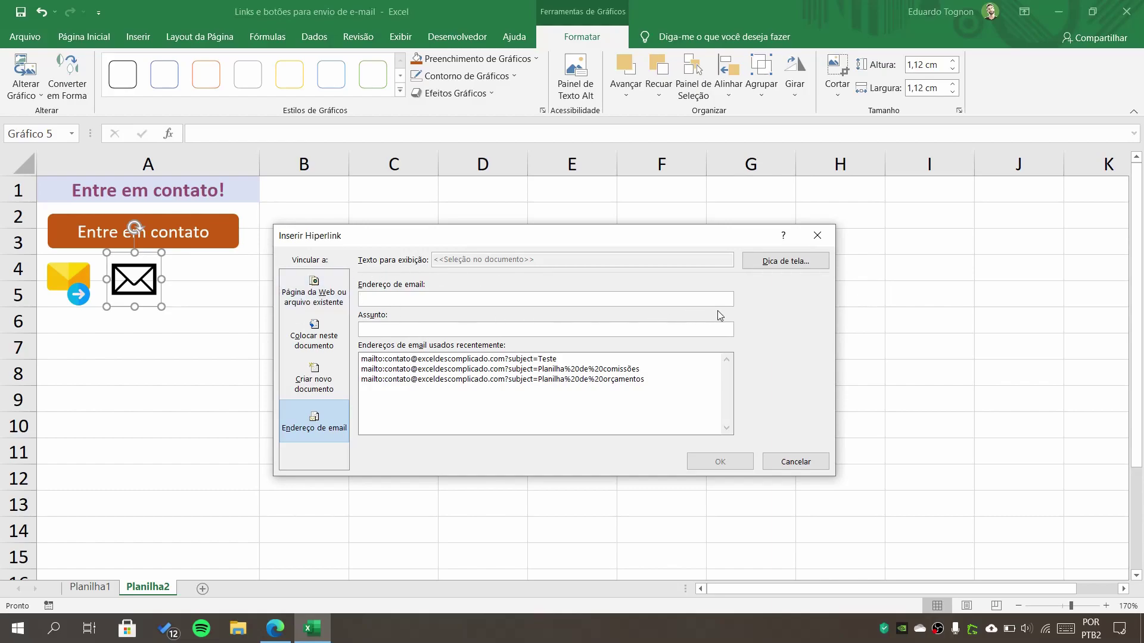
- Link the icon to the recent contact e-mail address with subject 'Planilha de comissões', leaving no screen tip
{"action": "left_click", "coordinate": [777, 262]}
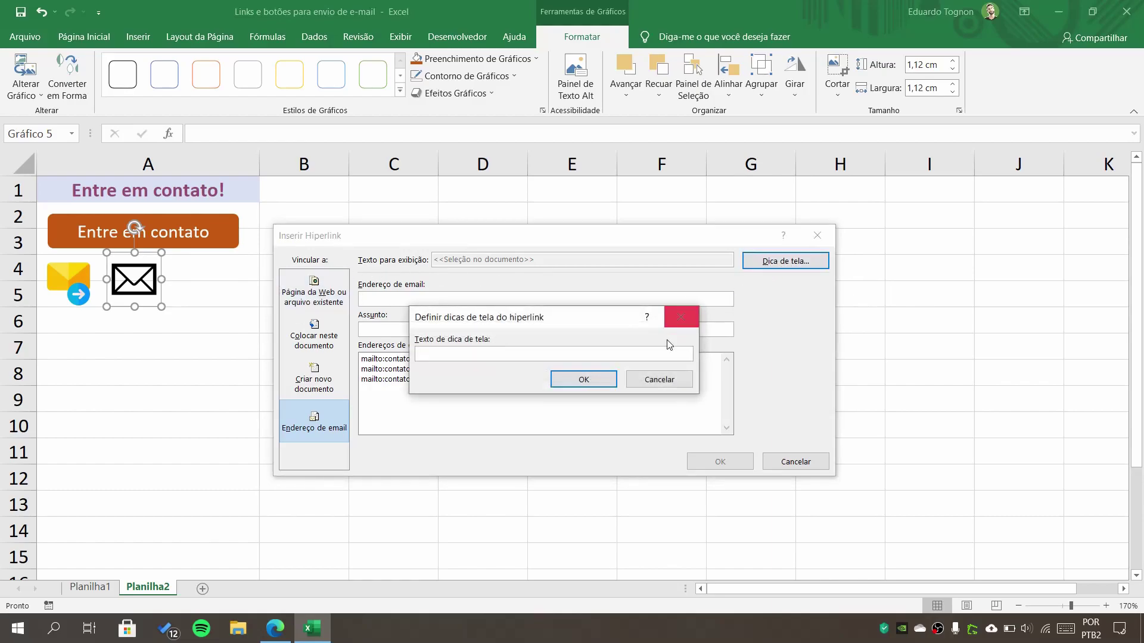
{"action": "left_click", "coordinate": [652, 379]}
{"action": "left_click", "coordinate": [387, 295]}
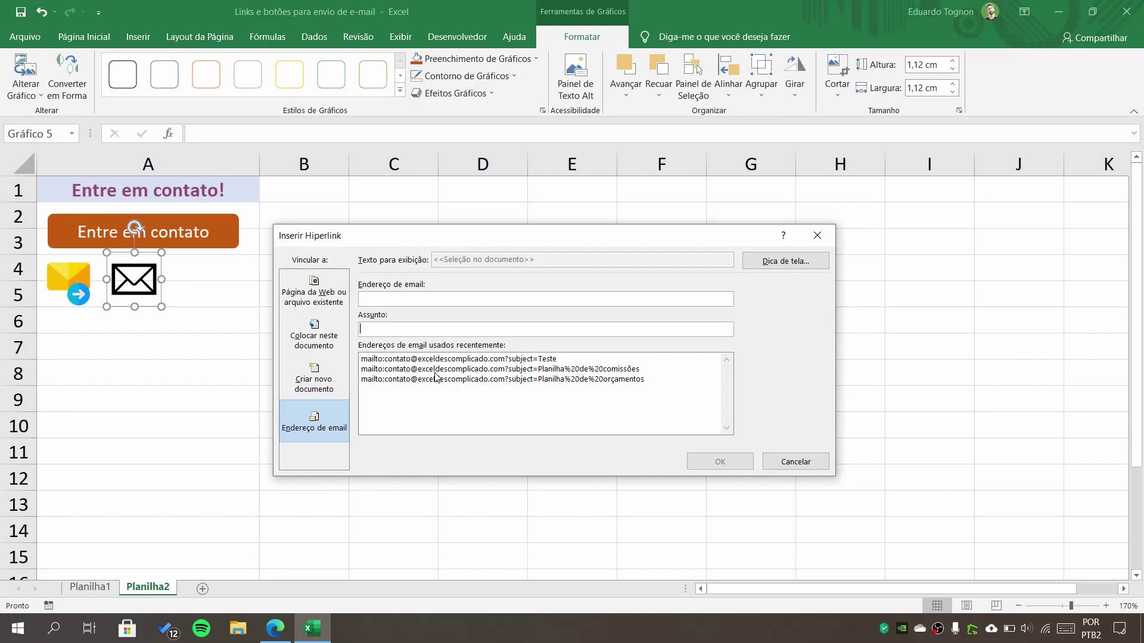
{"action": "left_click", "coordinate": [383, 369]}
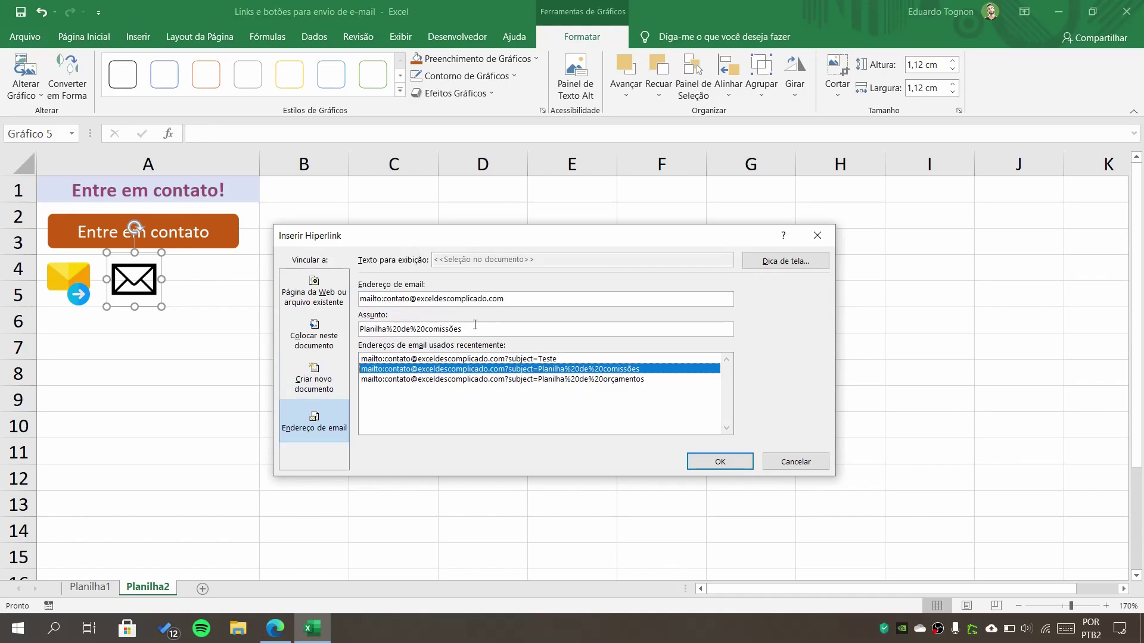
{"action": "left_click", "coordinate": [710, 458]}
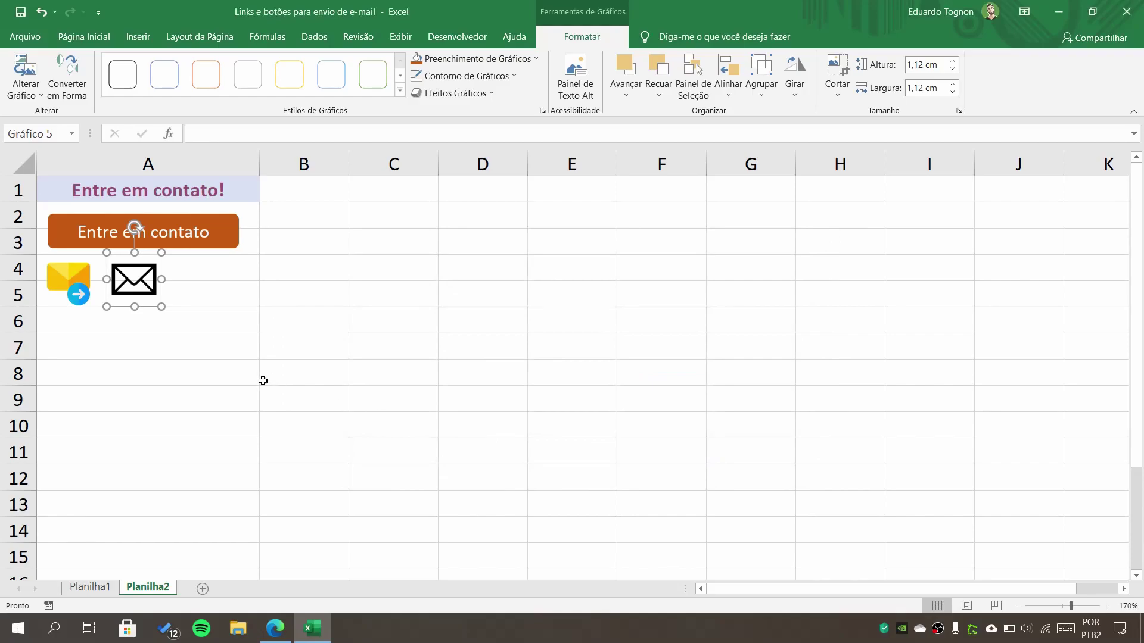
{"action": "left_click", "coordinate": [266, 382]}
{"action": "mouse_move", "coordinate": [131, 280]}
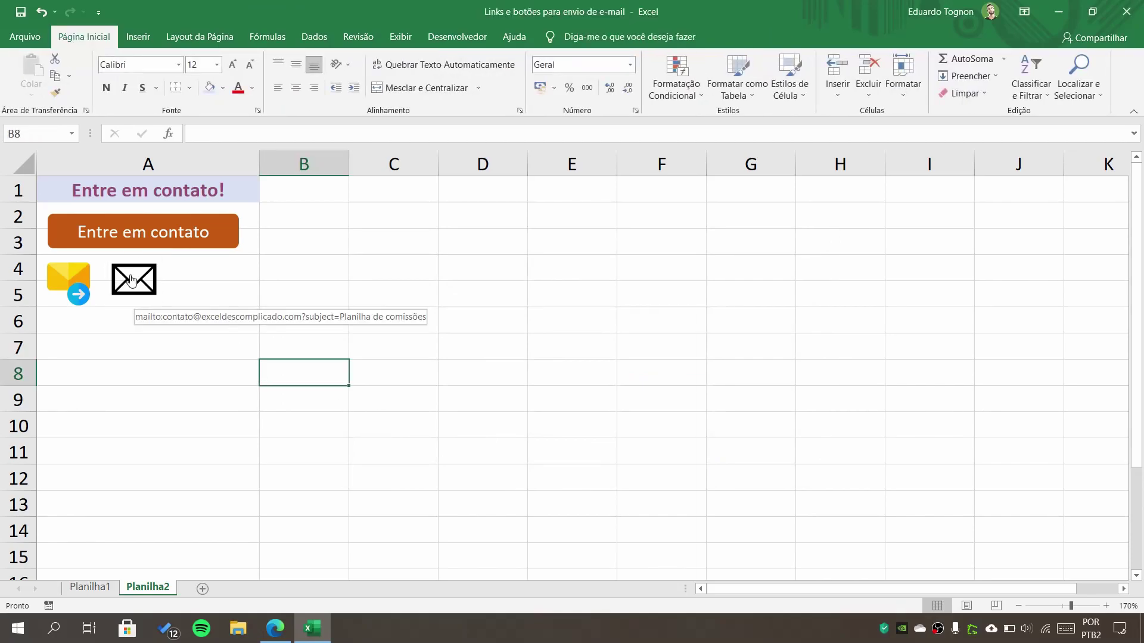